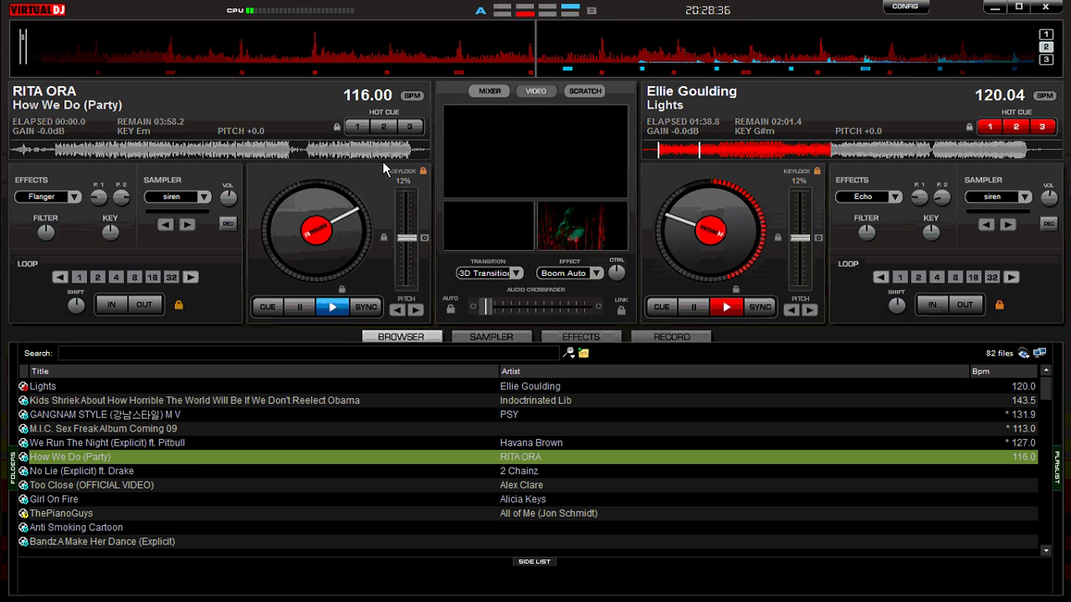
Preview several positions near the end of How We Do (Party) on the first deck
click(359, 150)
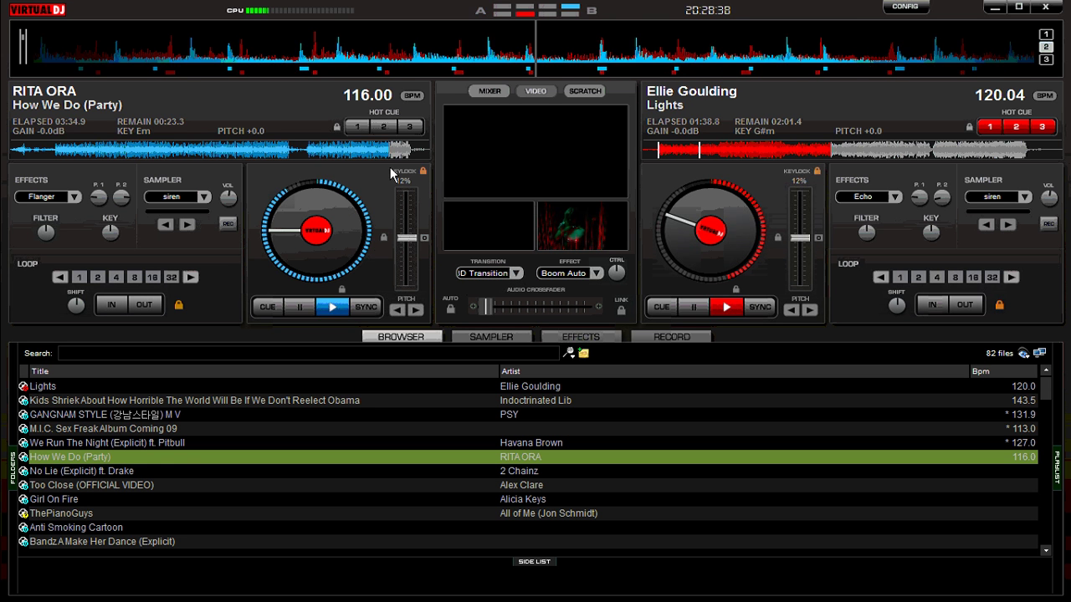
click(297, 152)
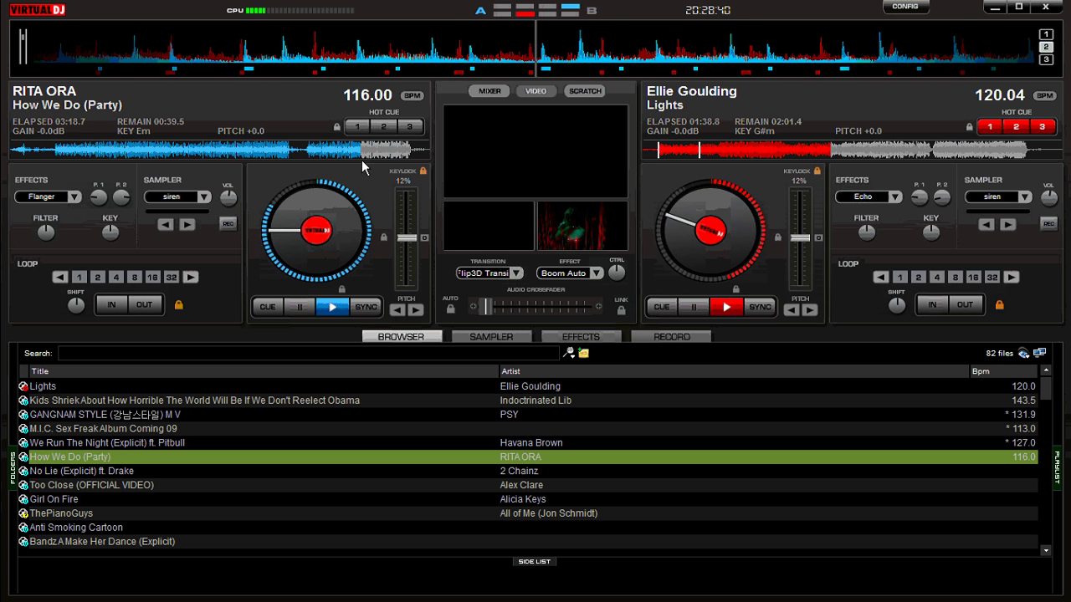
click(409, 157)
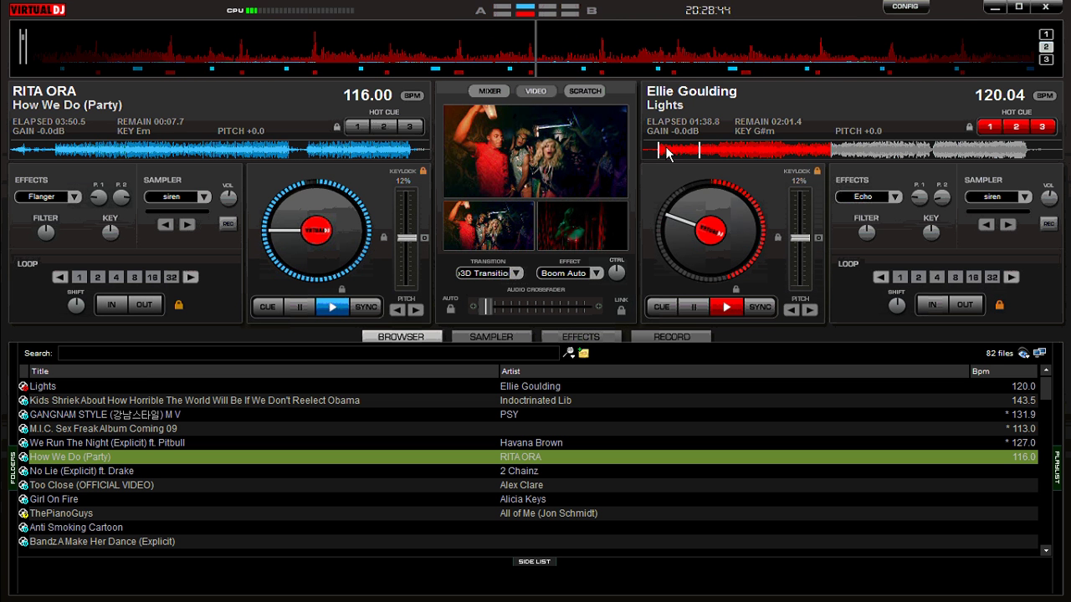
Turn on the automatic video crossfade, and compare the mixer controls with the video controls
click(450, 308)
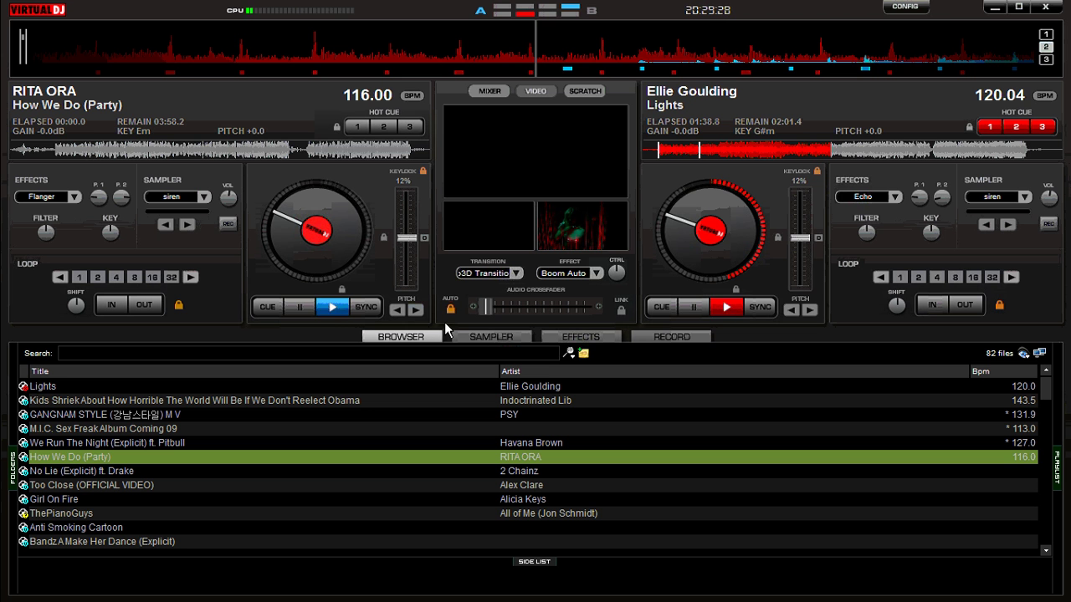
click(487, 89)
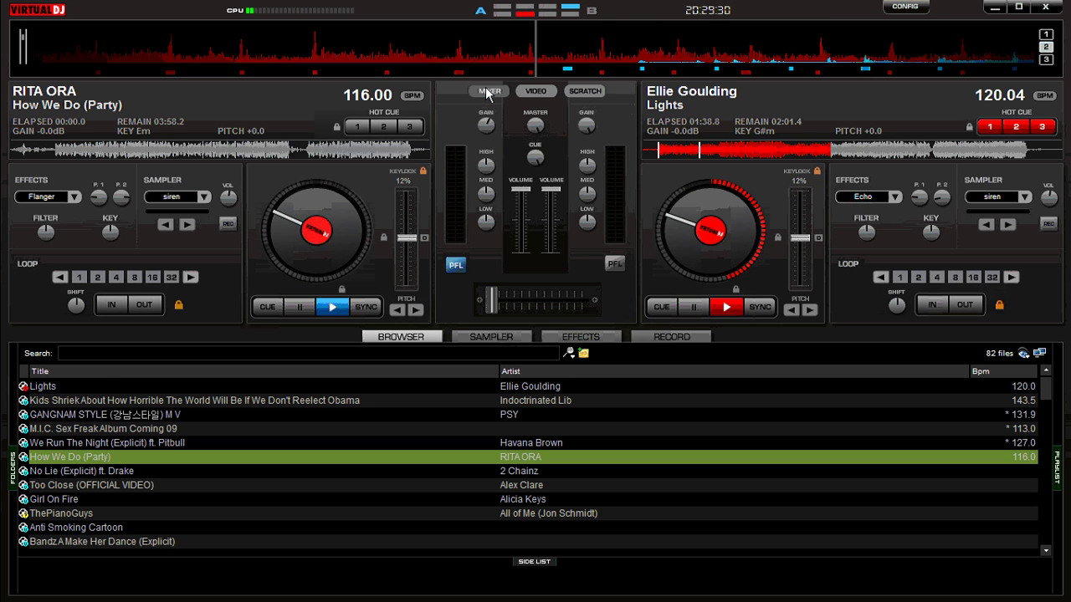
click(526, 90)
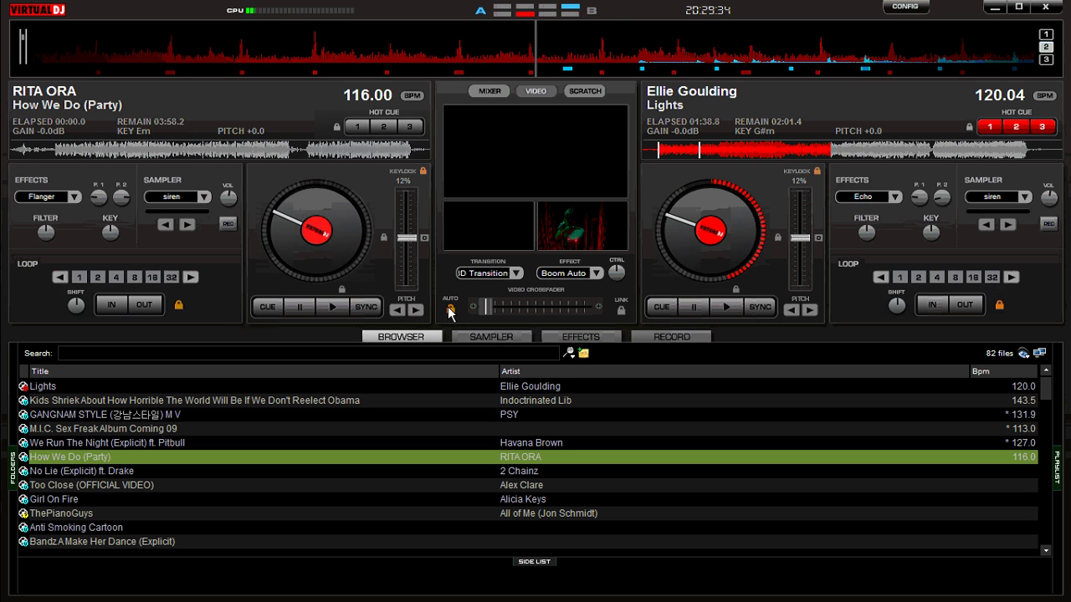
Try moving the video crossfader over to the second deck, and check the audio crossfader's position in the mixer
drag(487, 306, 550, 309)
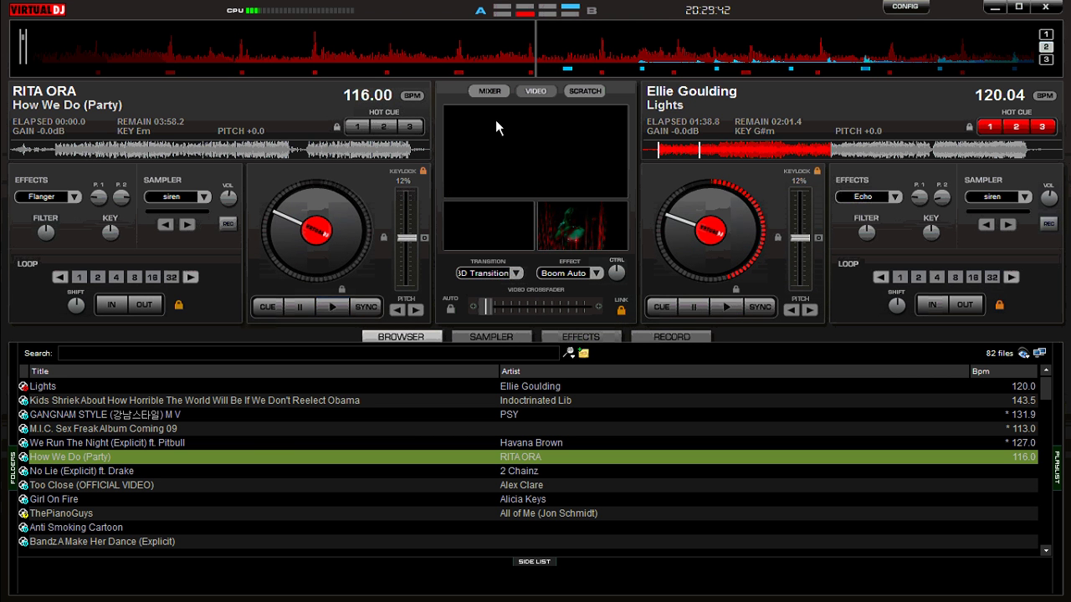
click(489, 92)
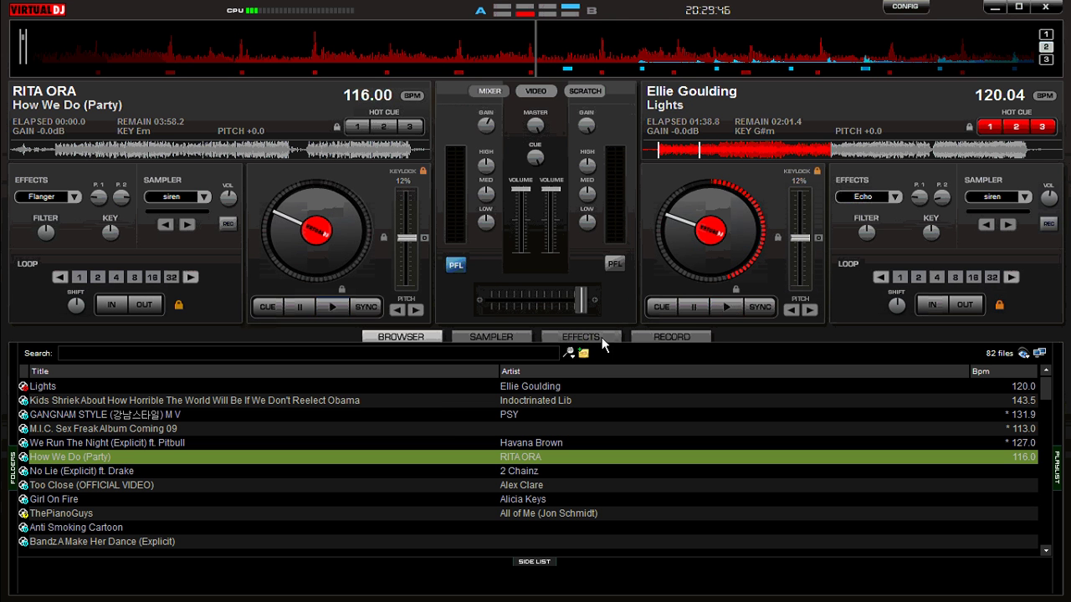
click(536, 92)
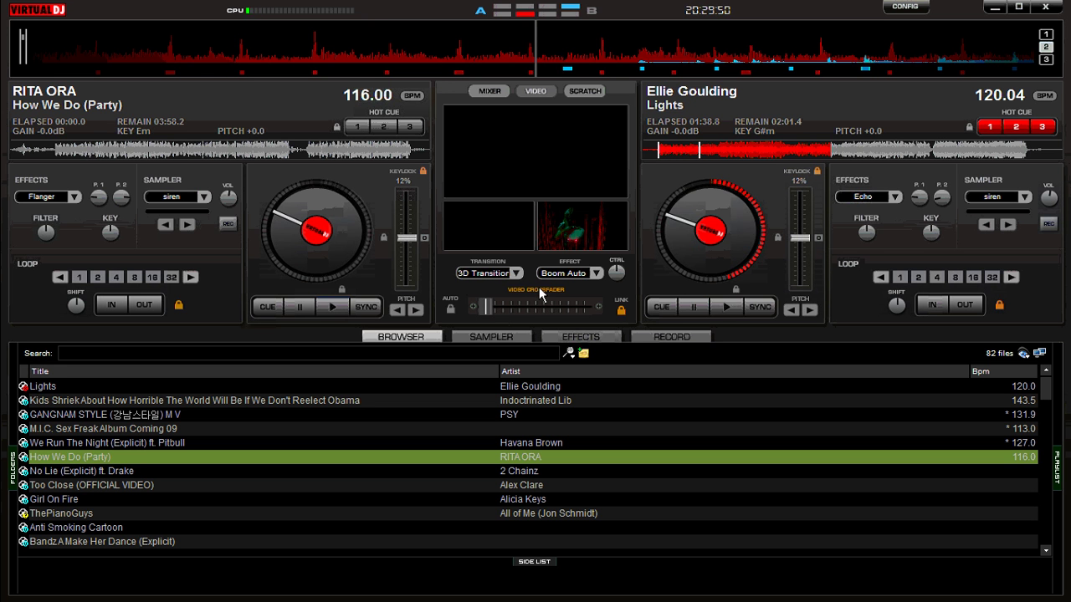
drag(491, 308, 603, 305)
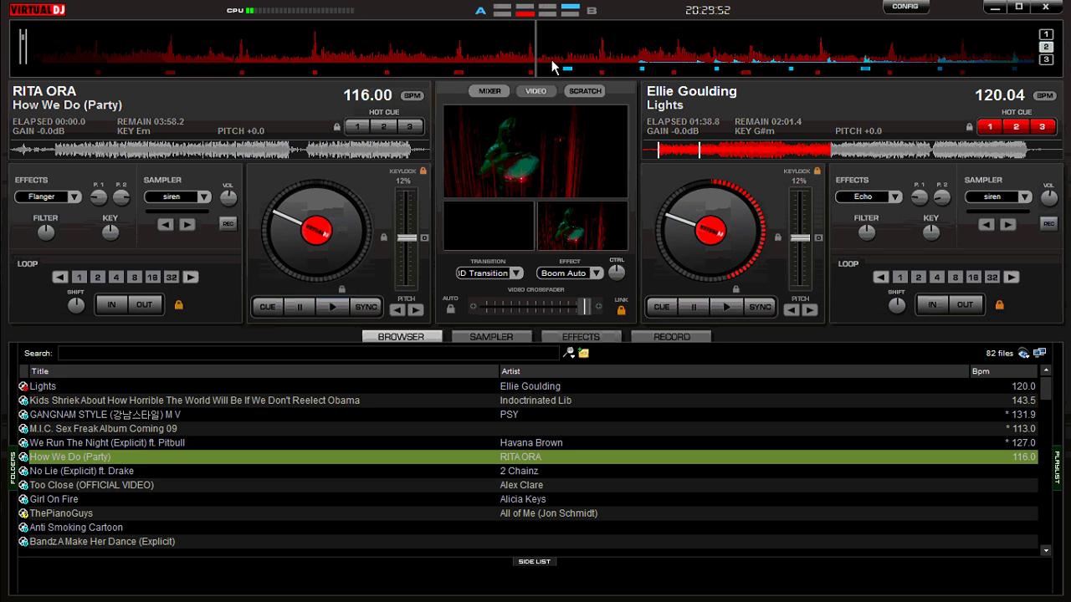
click(490, 88)
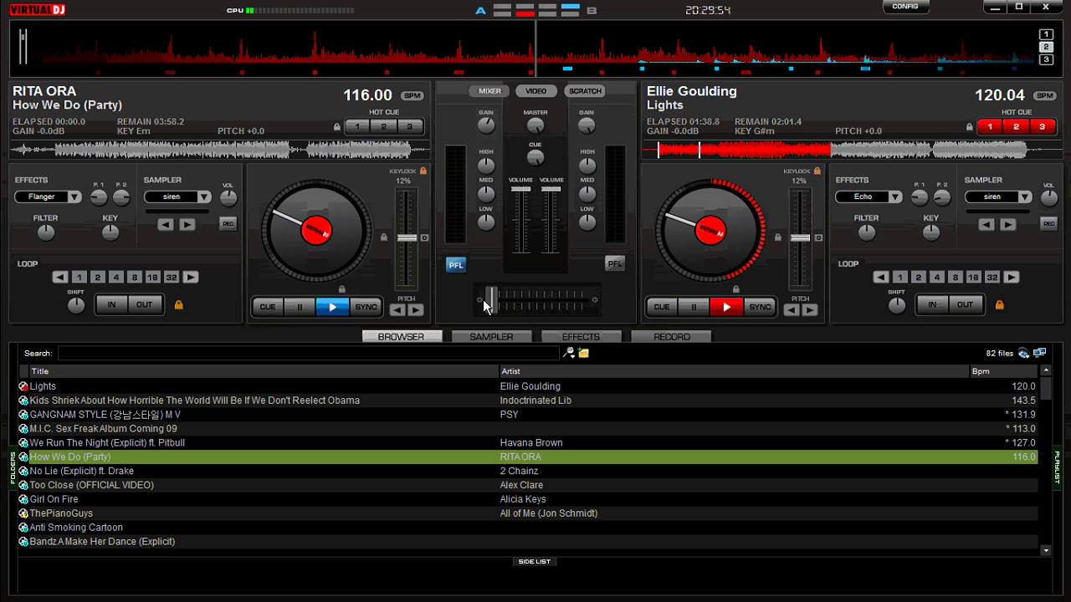
Test the linked audio crossfader by moving it fully to the second deck and back, checking its position in the mixer
click(528, 91)
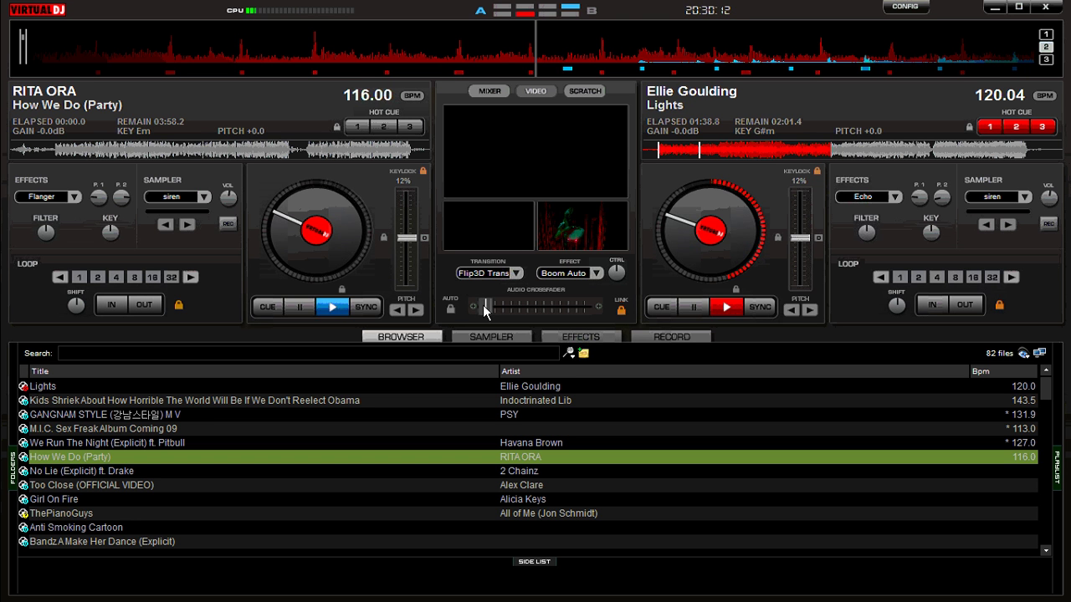
click(489, 91)
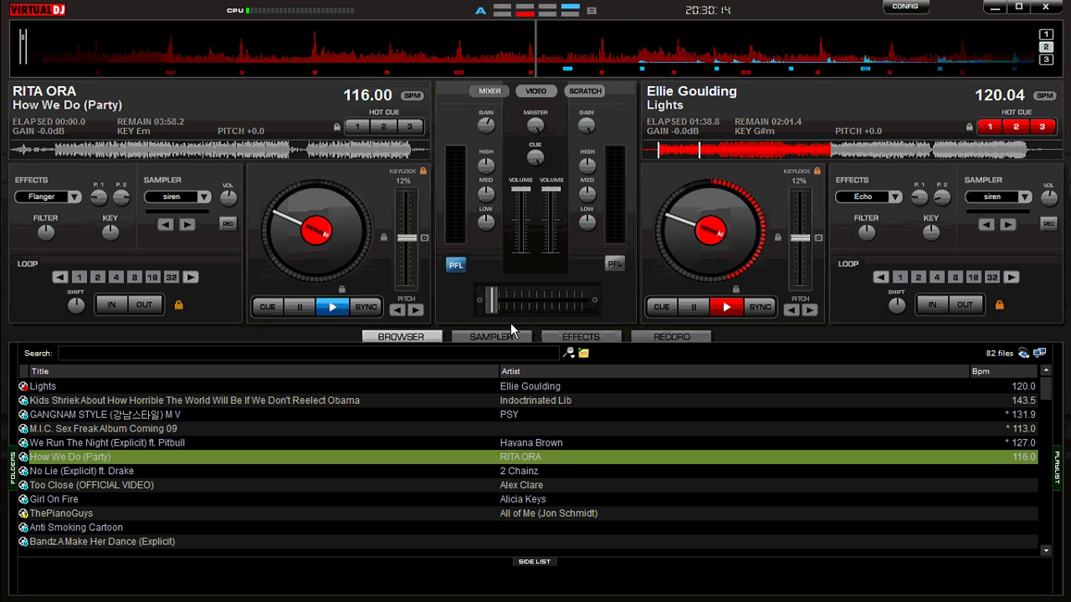
click(535, 92)
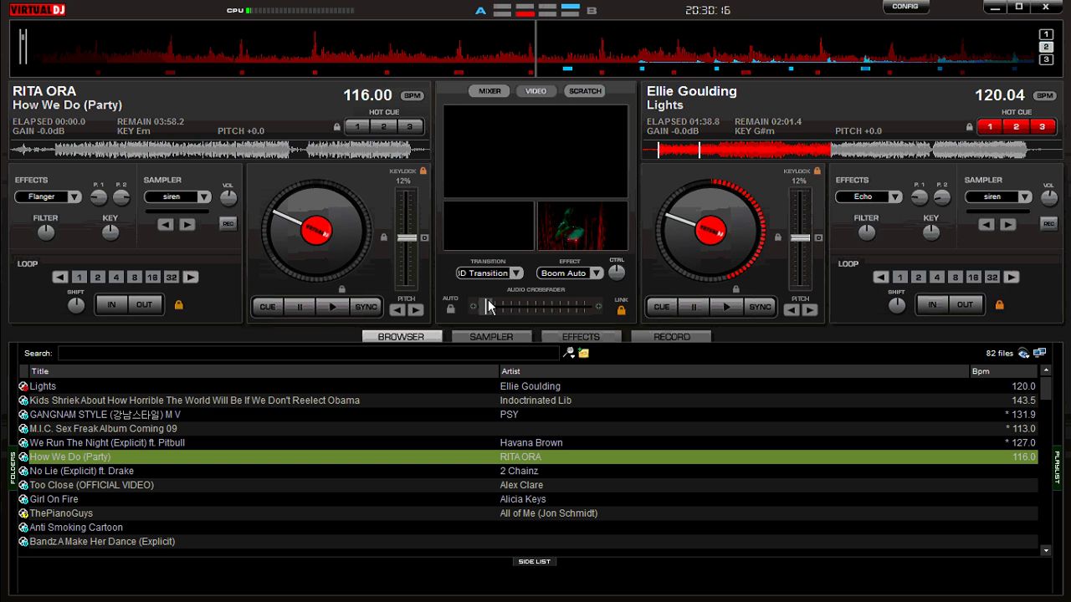
drag(505, 307, 584, 306)
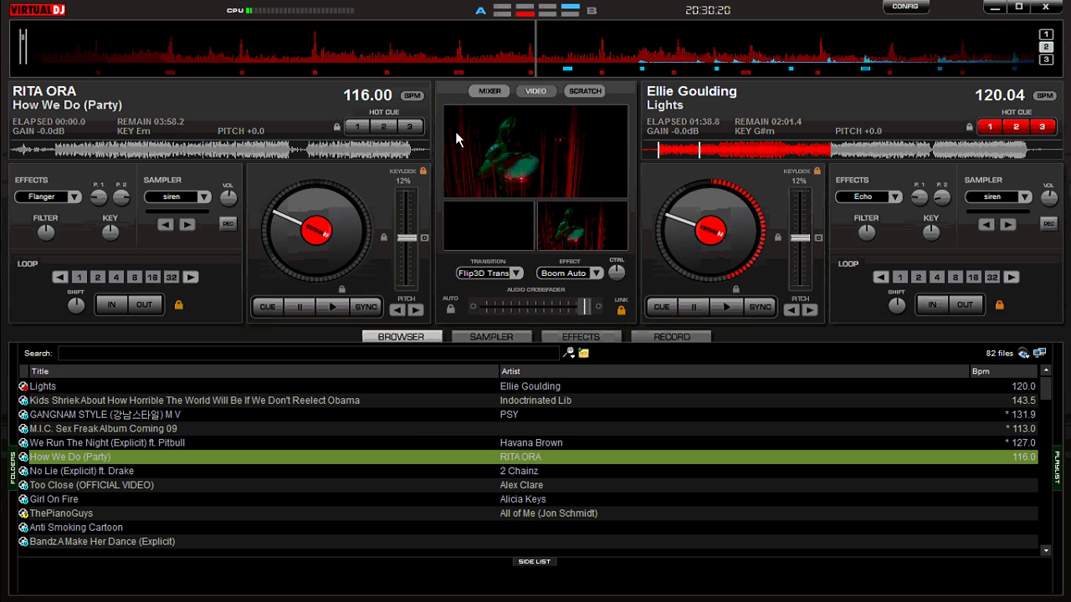
click(482, 94)
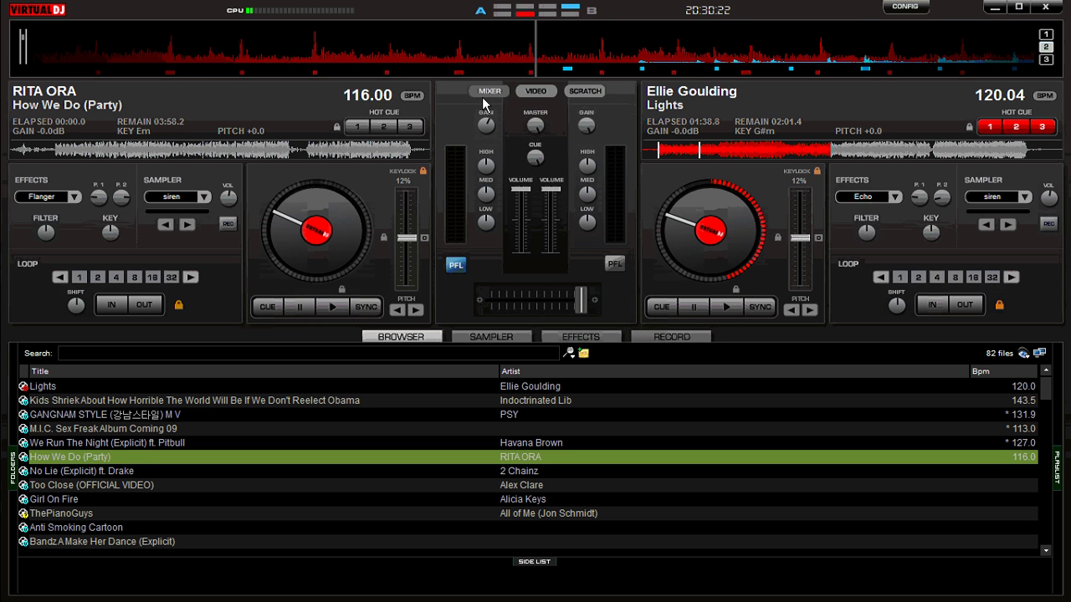
click(542, 93)
drag(582, 307, 475, 310)
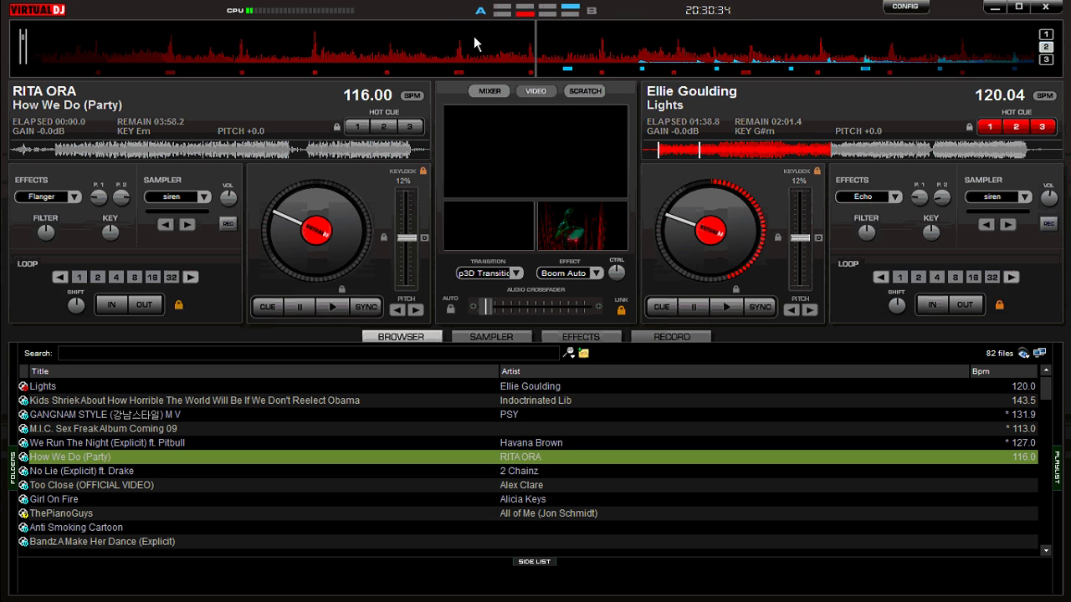
click(485, 91)
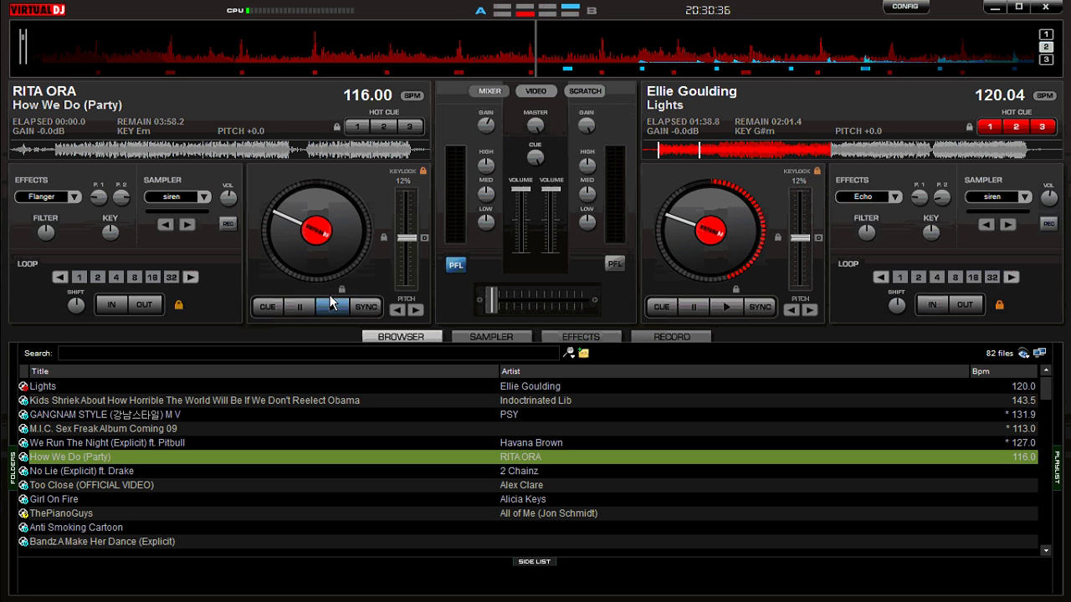
Play How We Do (Party) from about 02:35 alongside Lights with the crossfader fully on the first deck, and view the video output
click(284, 148)
click(332, 307)
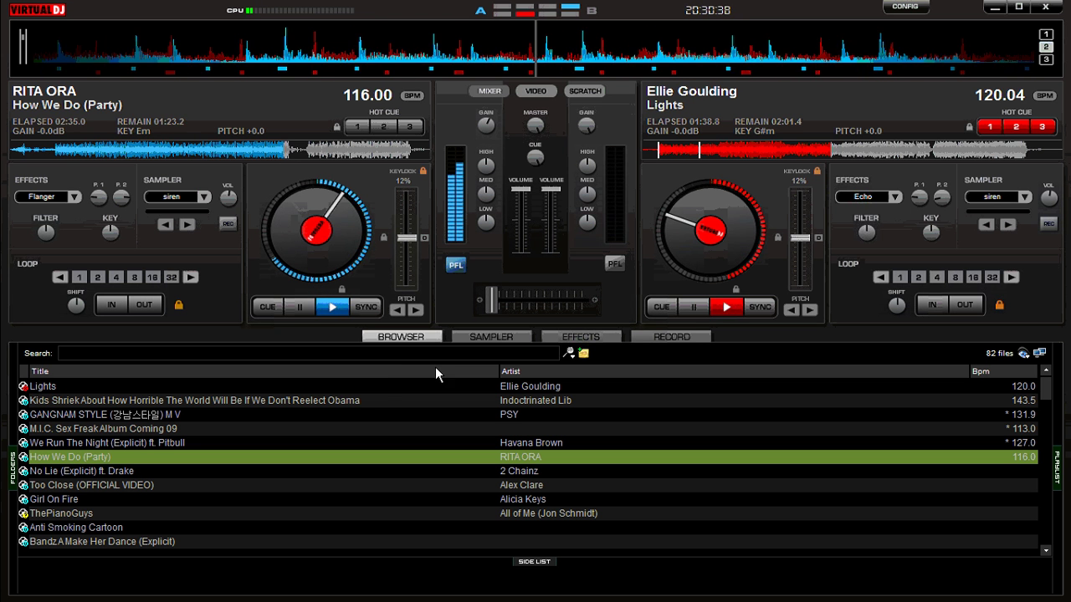
click(726, 307)
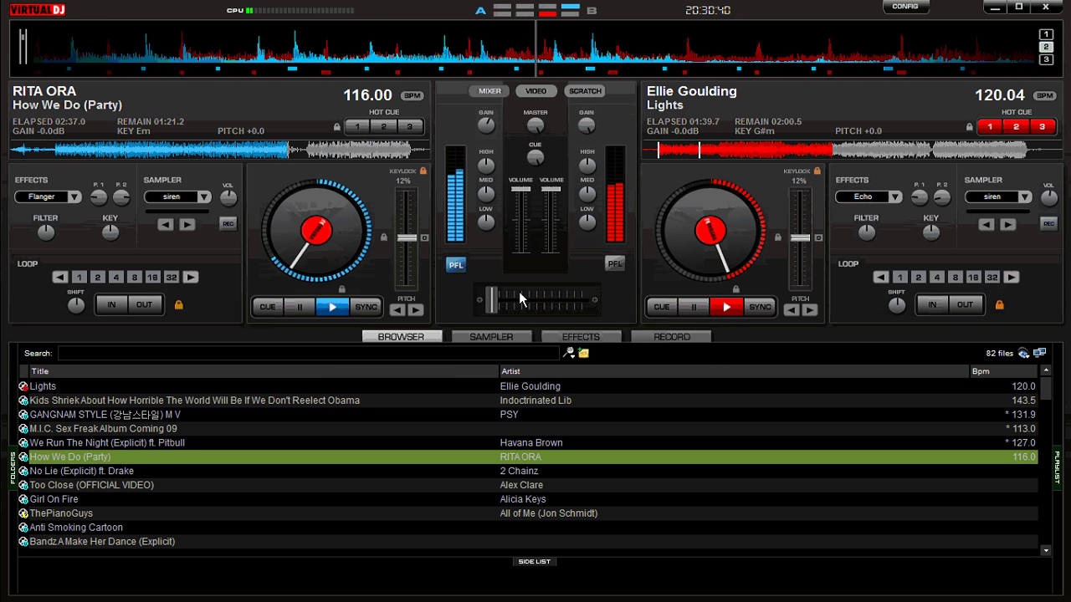
drag(496, 297, 470, 304)
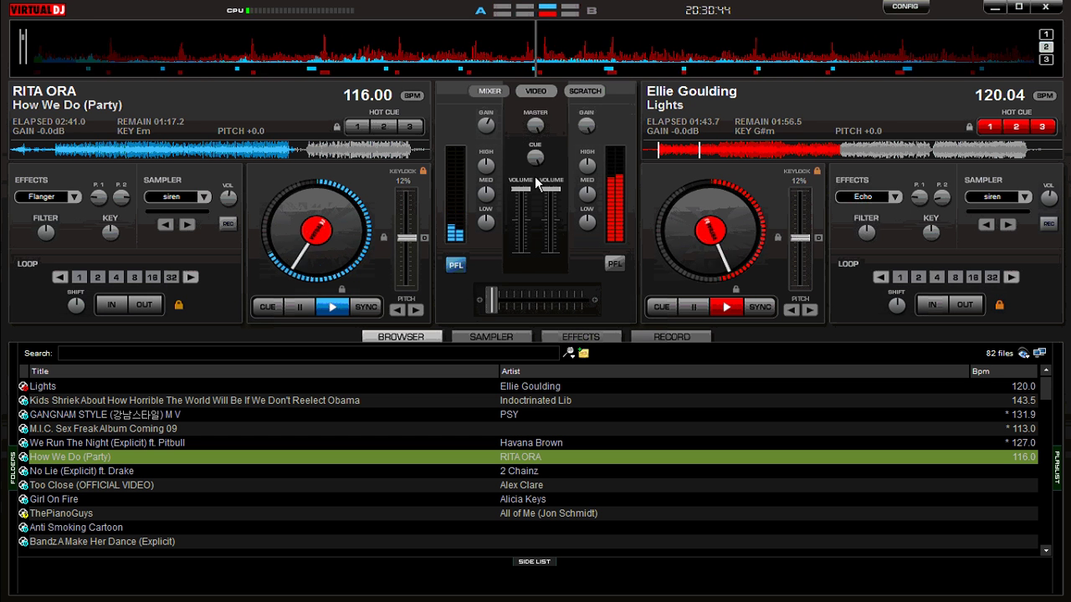
click(530, 94)
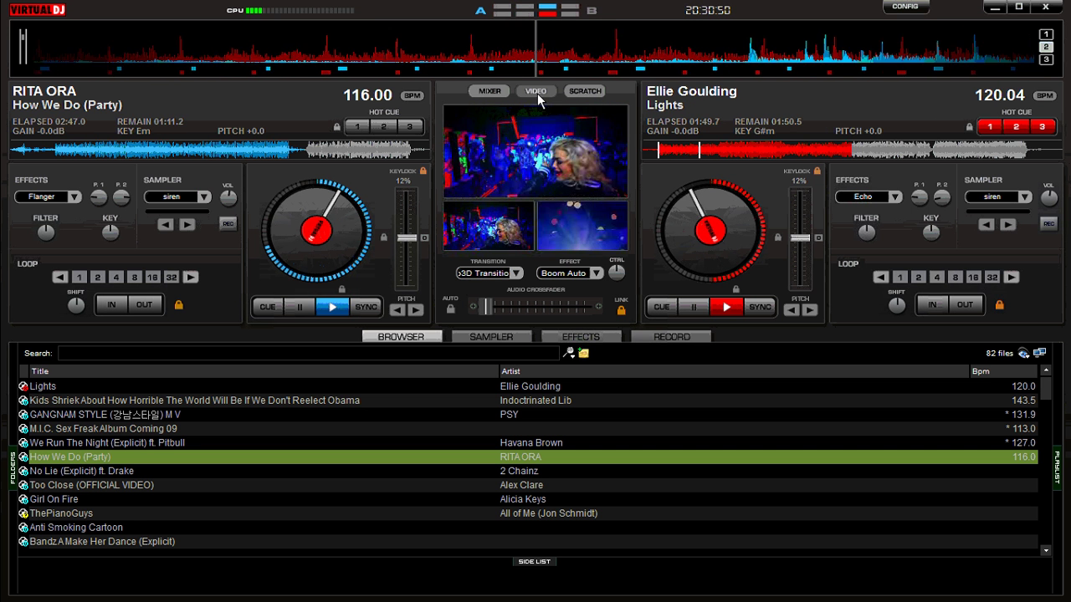
Crossfade the audio fully to the second deck in the mixer, and check the resulting video output
click(486, 91)
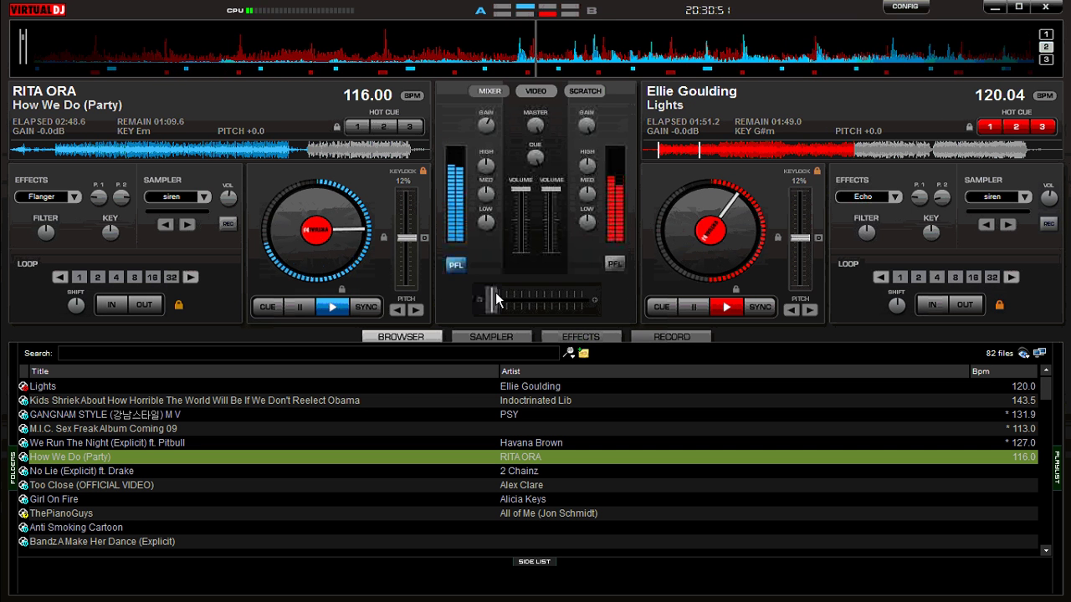
drag(495, 292, 580, 297)
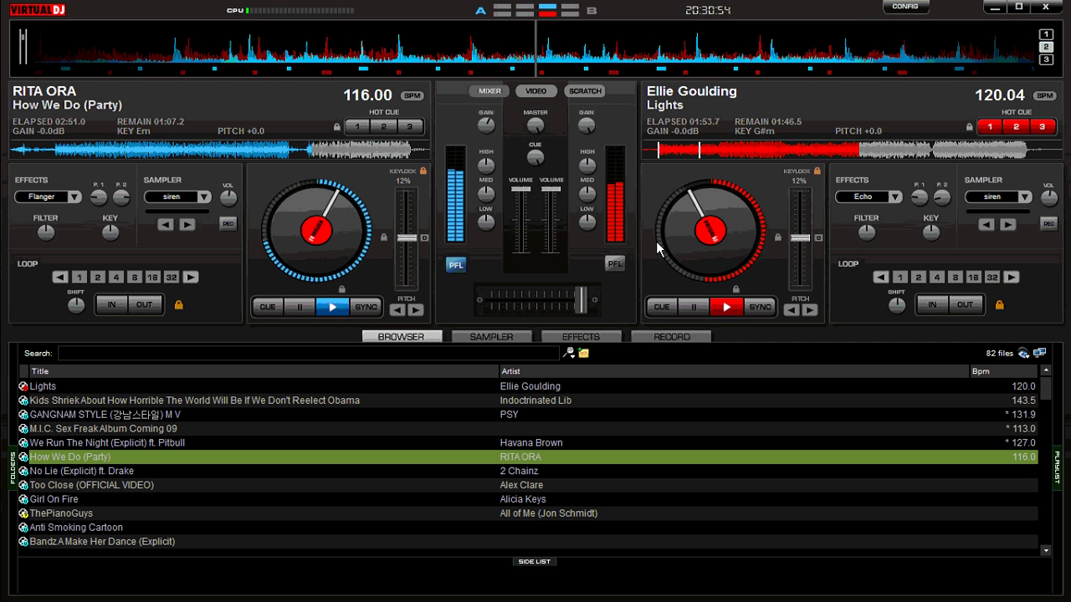
click(542, 92)
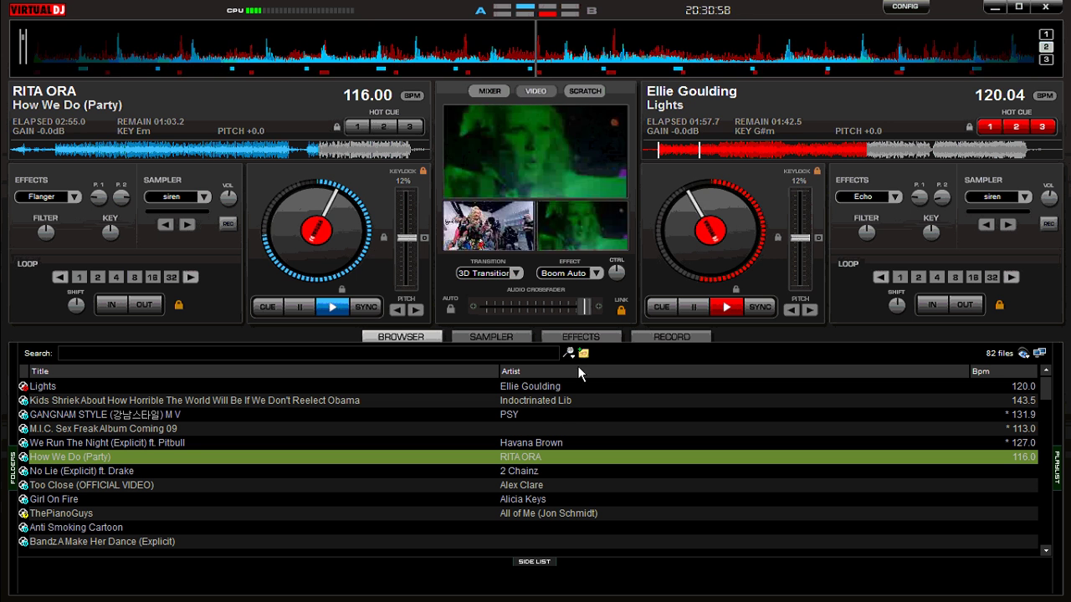
Pause both decks and turn on the automatic video crossfade
click(300, 307)
click(698, 311)
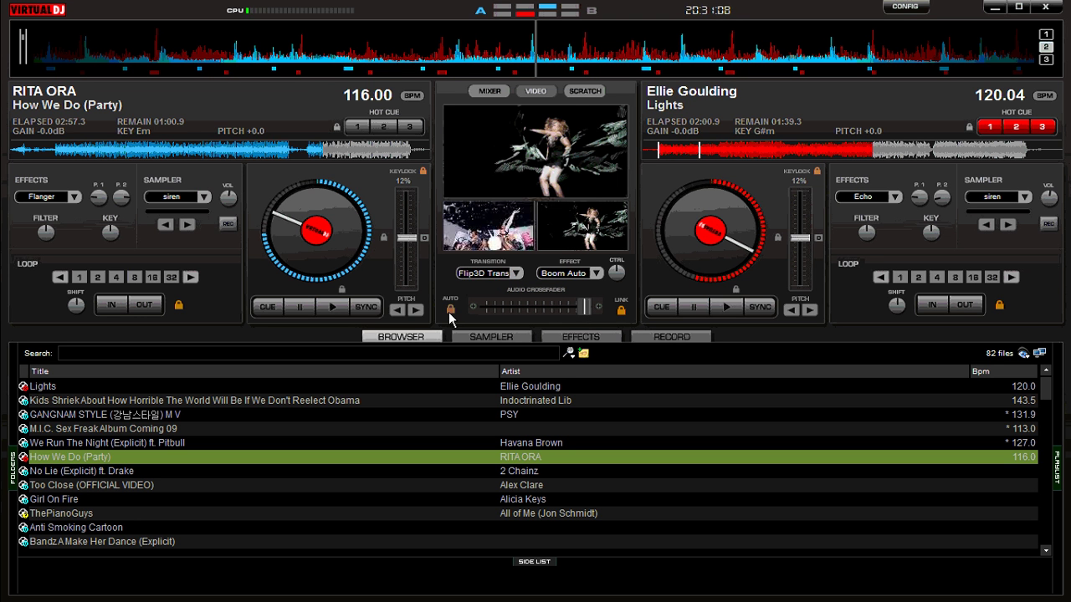
click(450, 309)
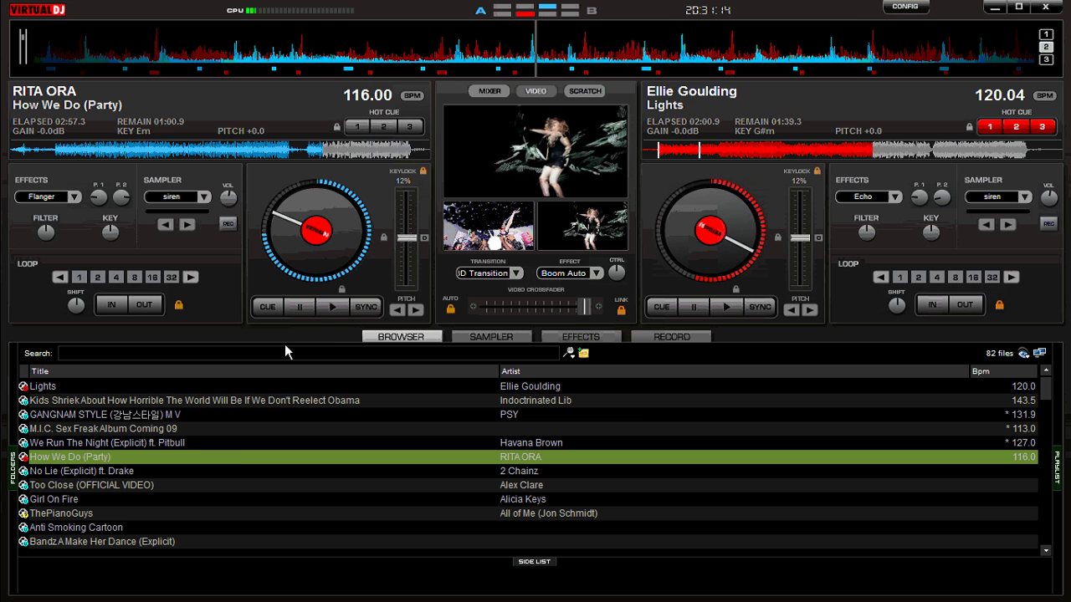
Examine the song list in the browser from the first track to the last and return to its beginning
scroll(232, 453, down, 10)
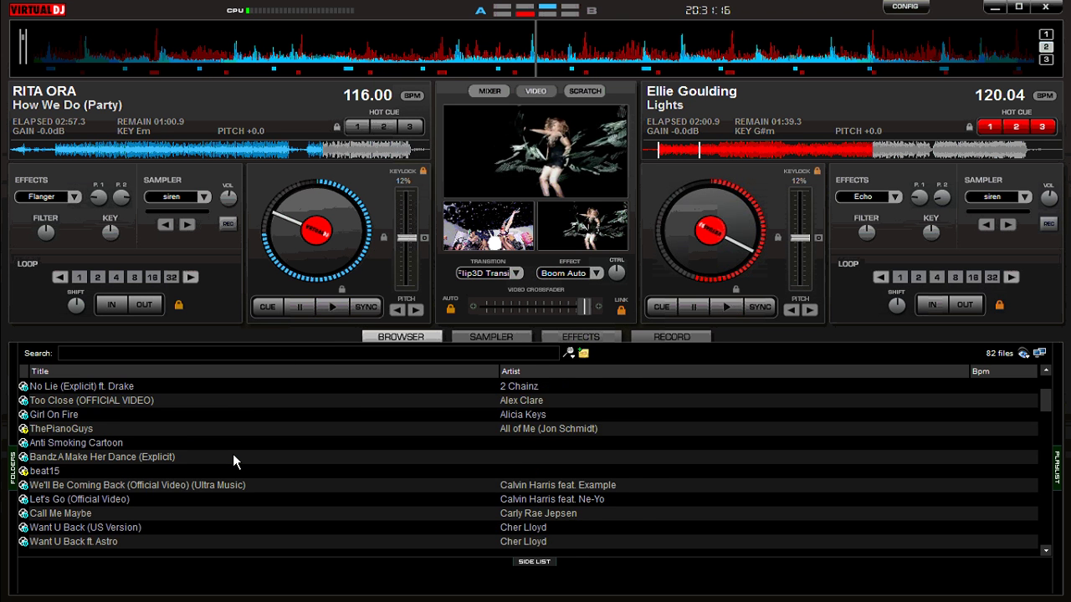
scroll(233, 454, down, 5)
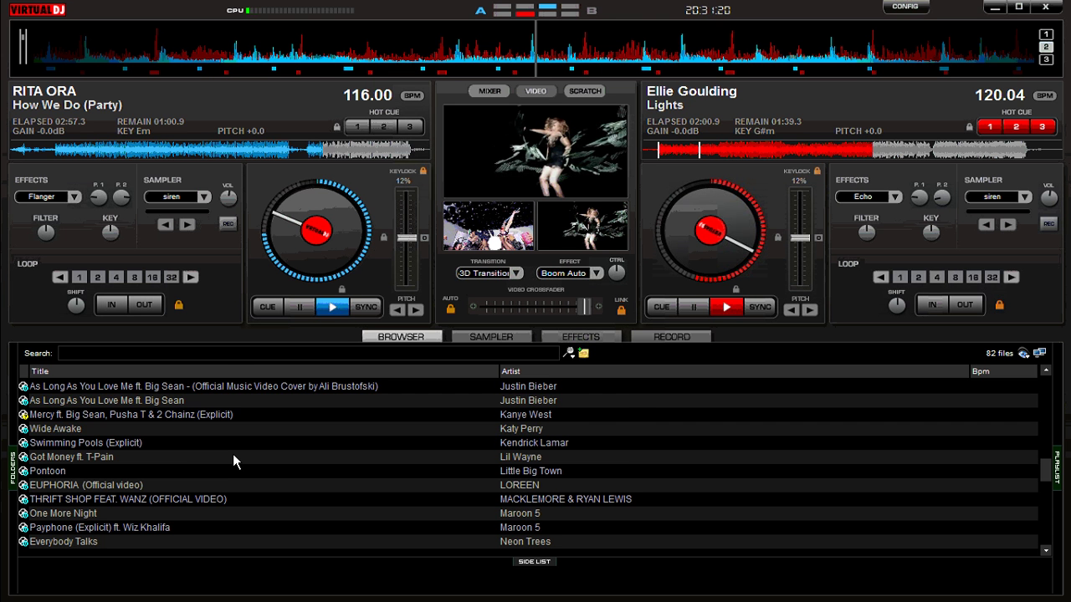
scroll(232, 454, down, 4)
scroll(233, 460, down, 2)
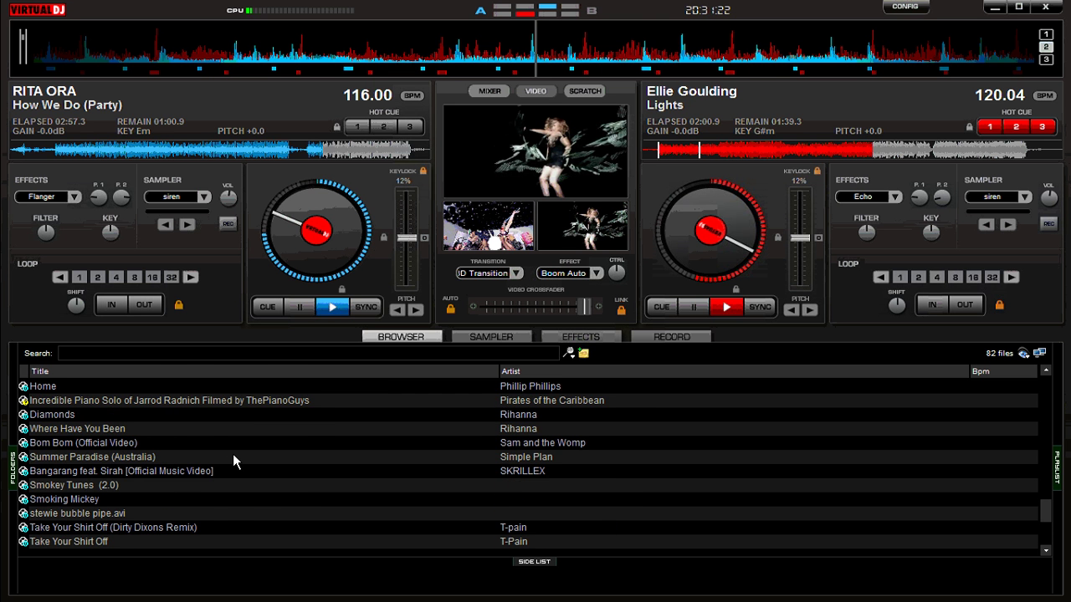
scroll(233, 460, down, 1)
scroll(233, 459, down, 2)
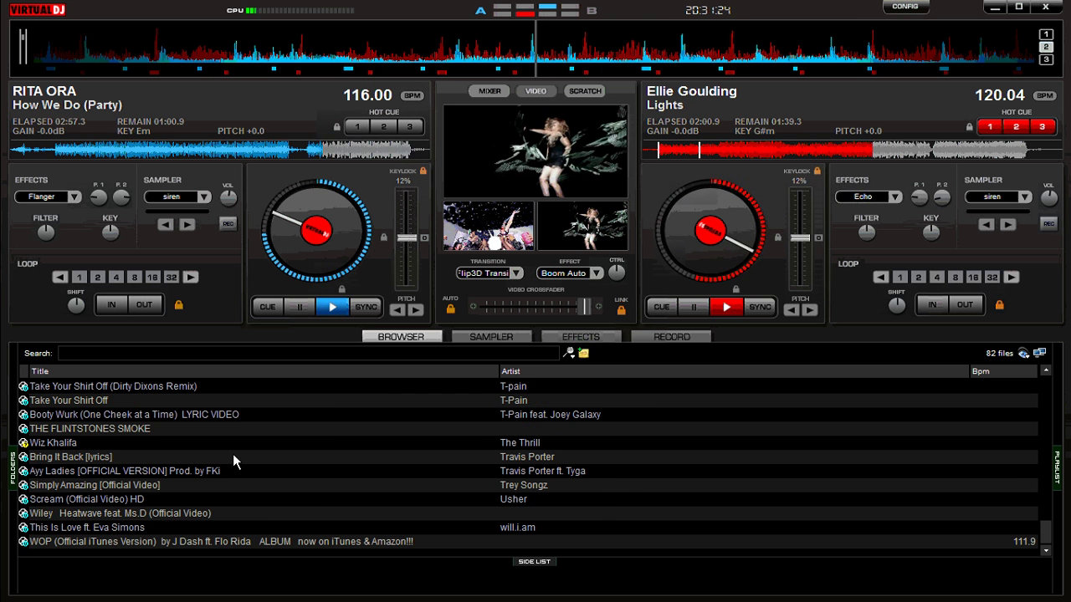
scroll(233, 460, up, 10)
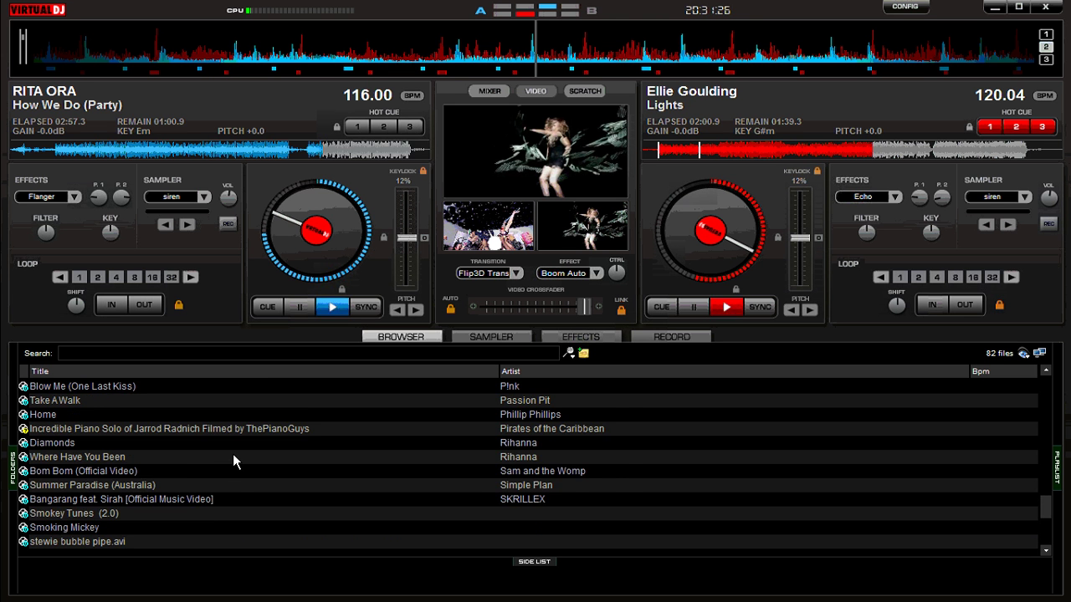
scroll(233, 453, up, 8)
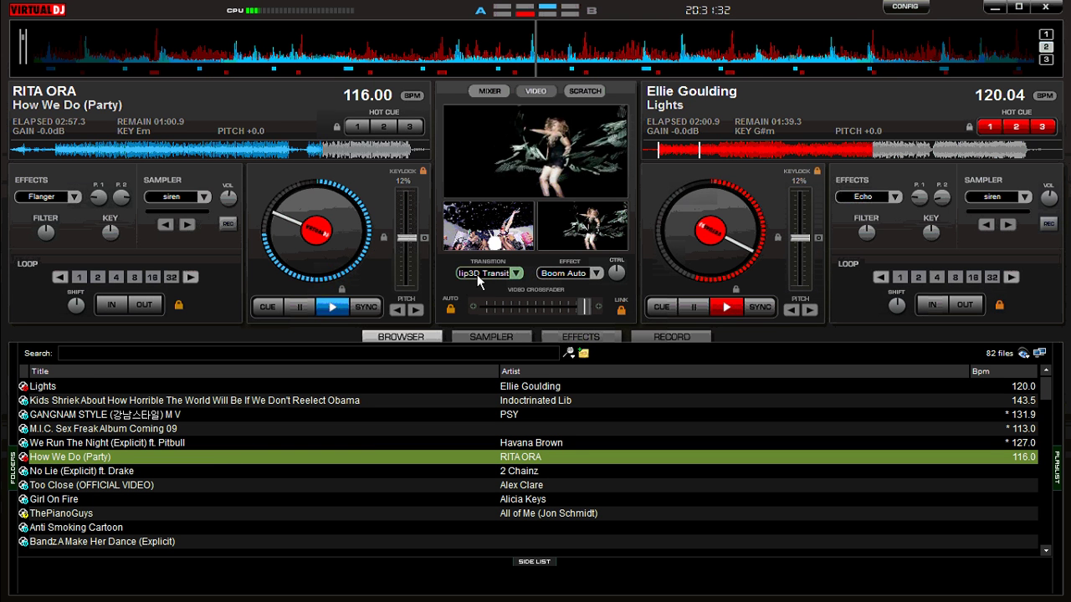
Play How We Do (Party) on the first deck and Lights on the second to test the automatic video crossfade
click(326, 310)
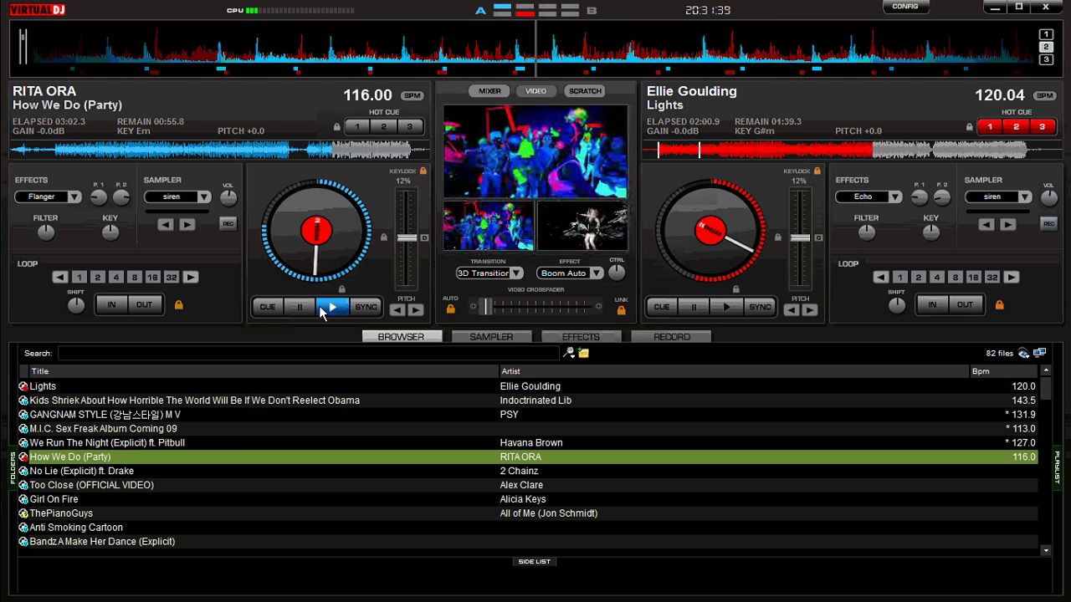
click(726, 307)
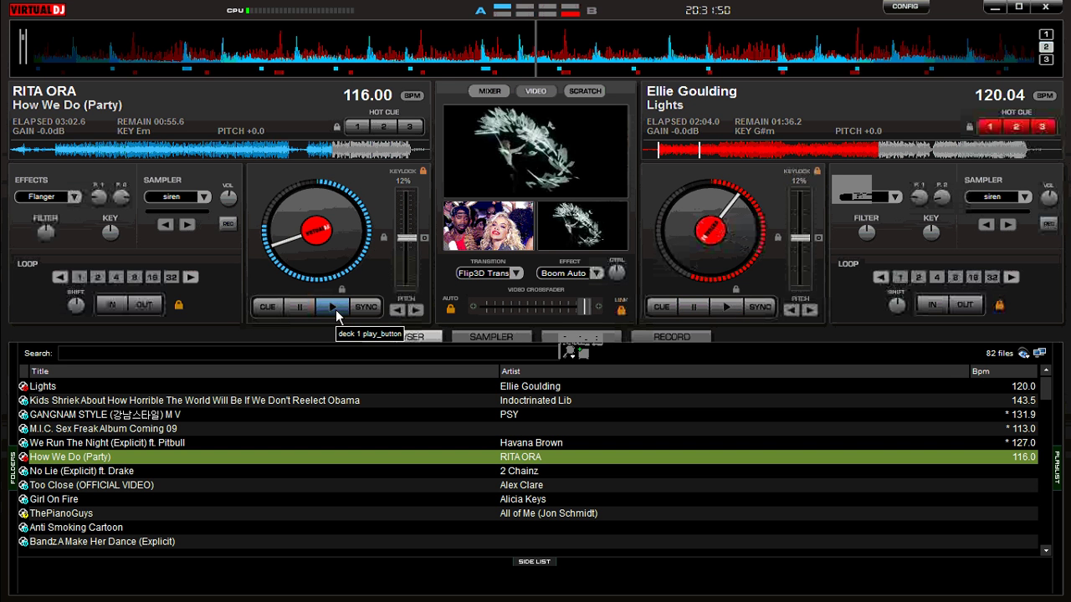
Play How We Do (Party), crossfade the audio fully to the second deck, and stop both decks after checking the automatic video transition
click(335, 308)
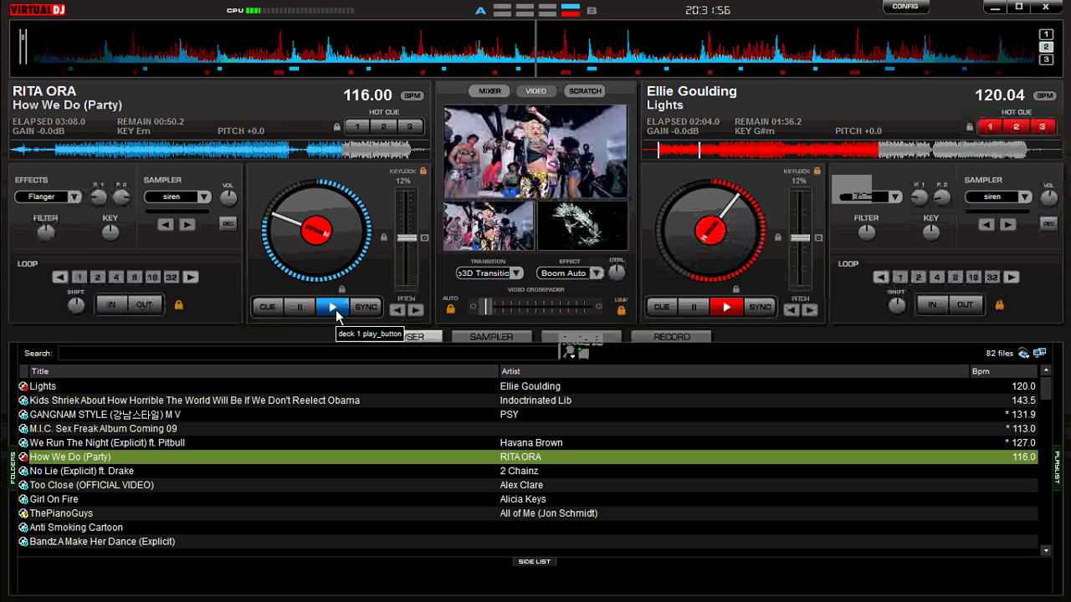
click(489, 90)
drag(499, 305, 581, 305)
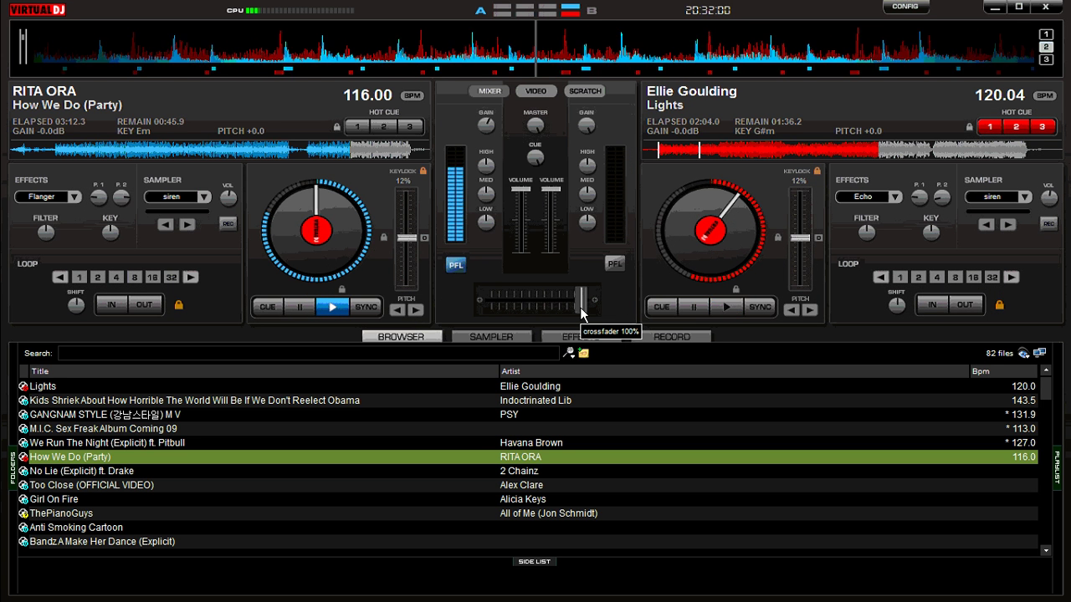
key(space)
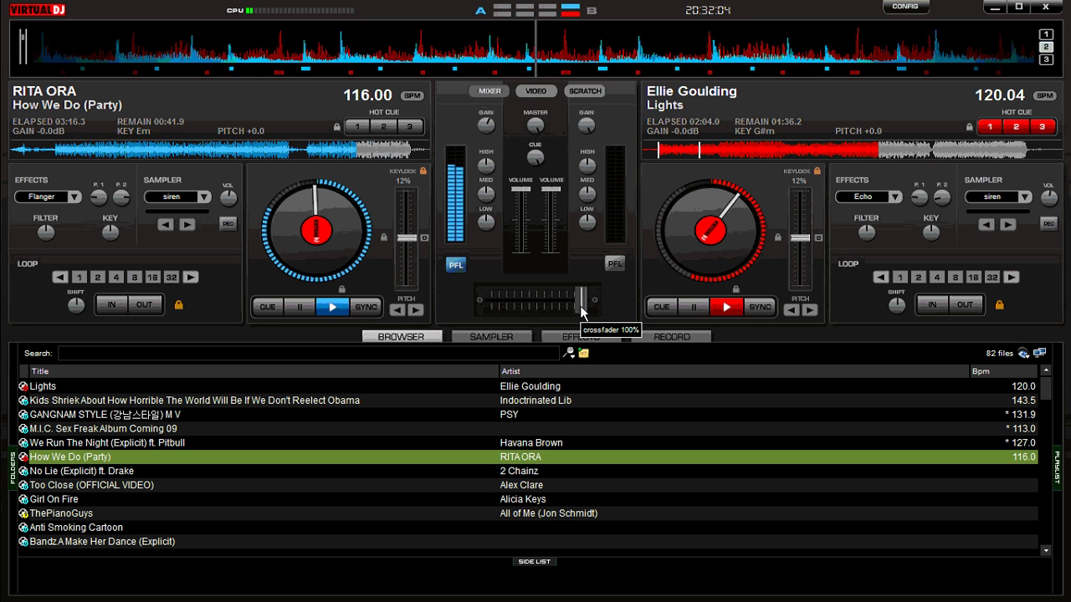
click(539, 89)
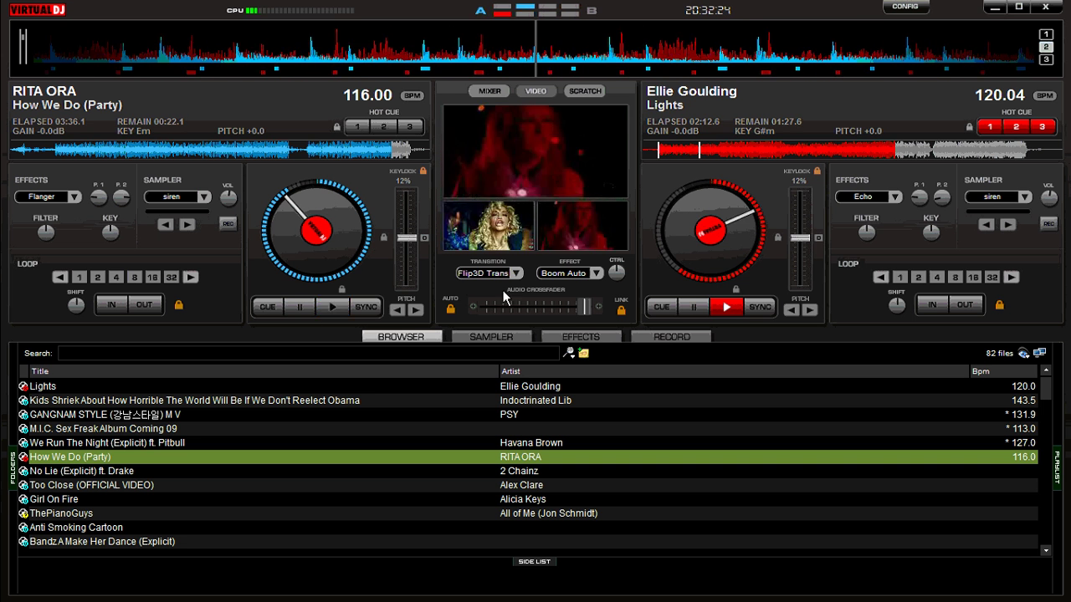
click(701, 306)
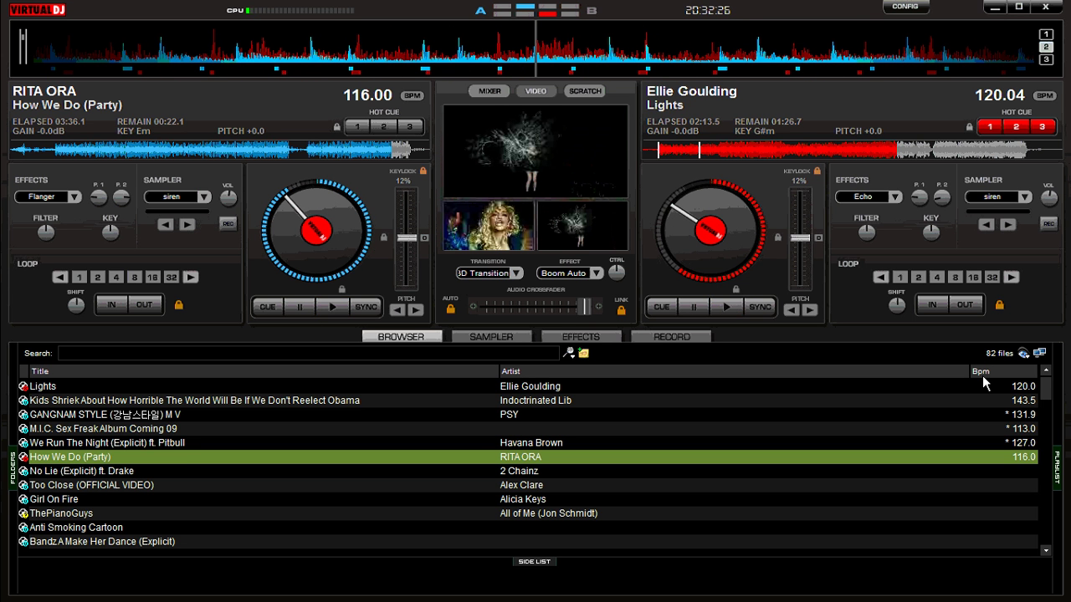
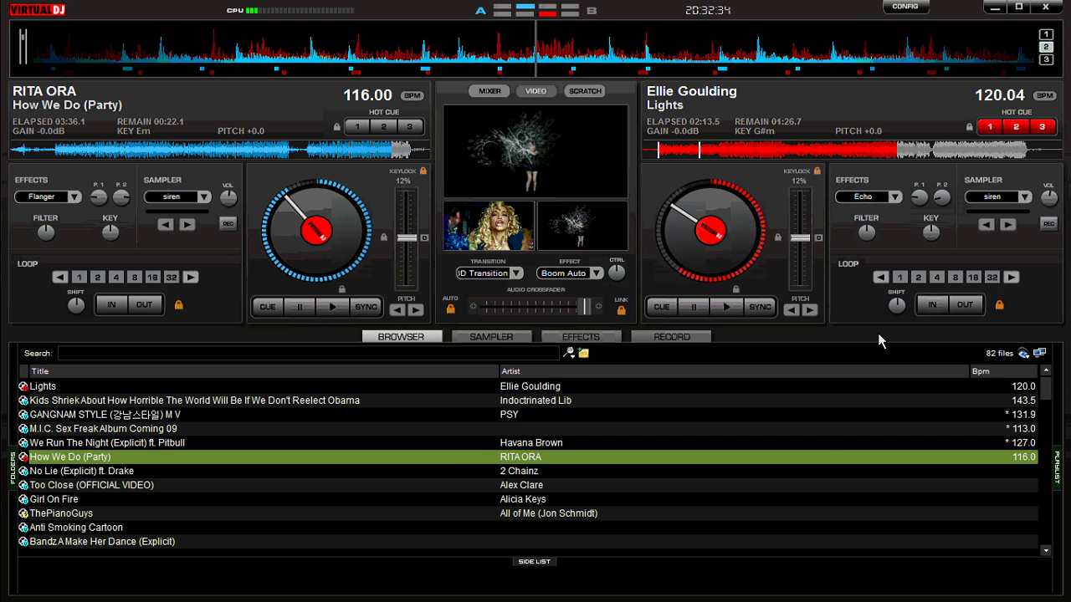
Show the playlist beside the song list, lock it open, and adjust its width
click(1056, 474)
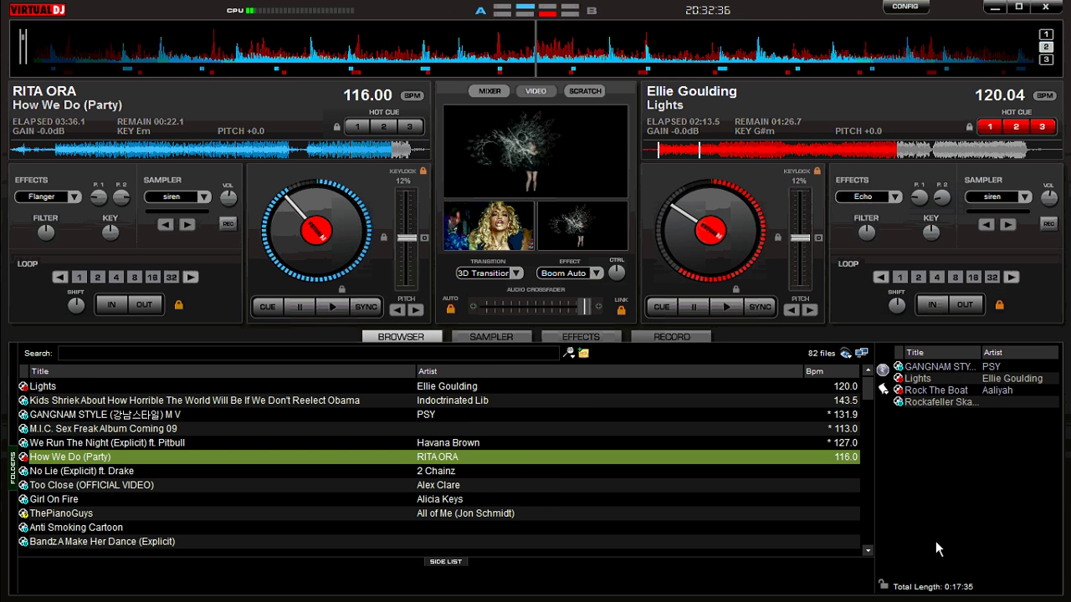
click(885, 584)
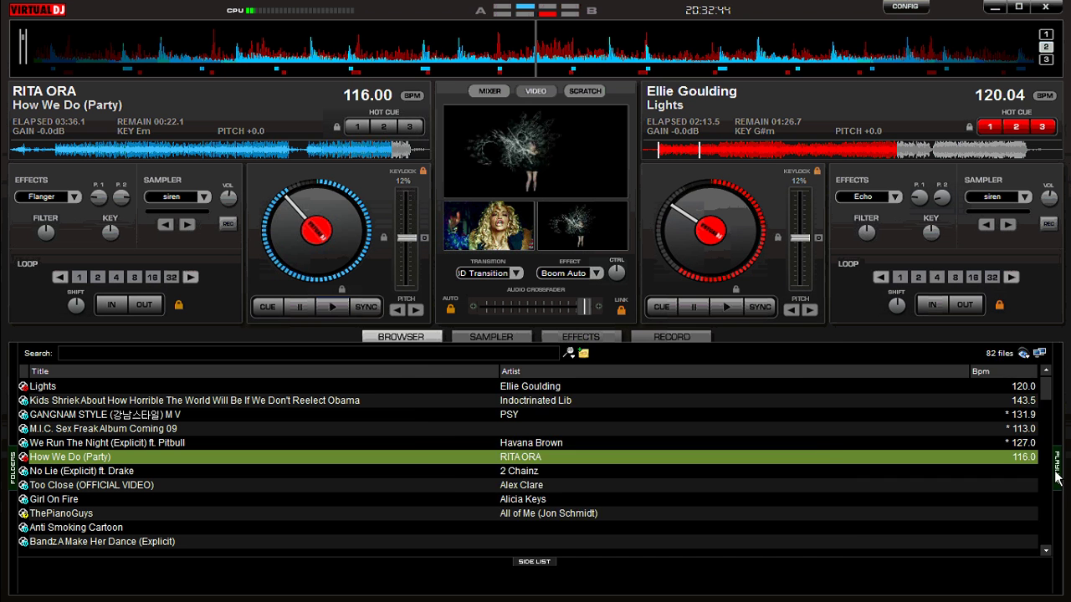
mouse_move(1053, 477)
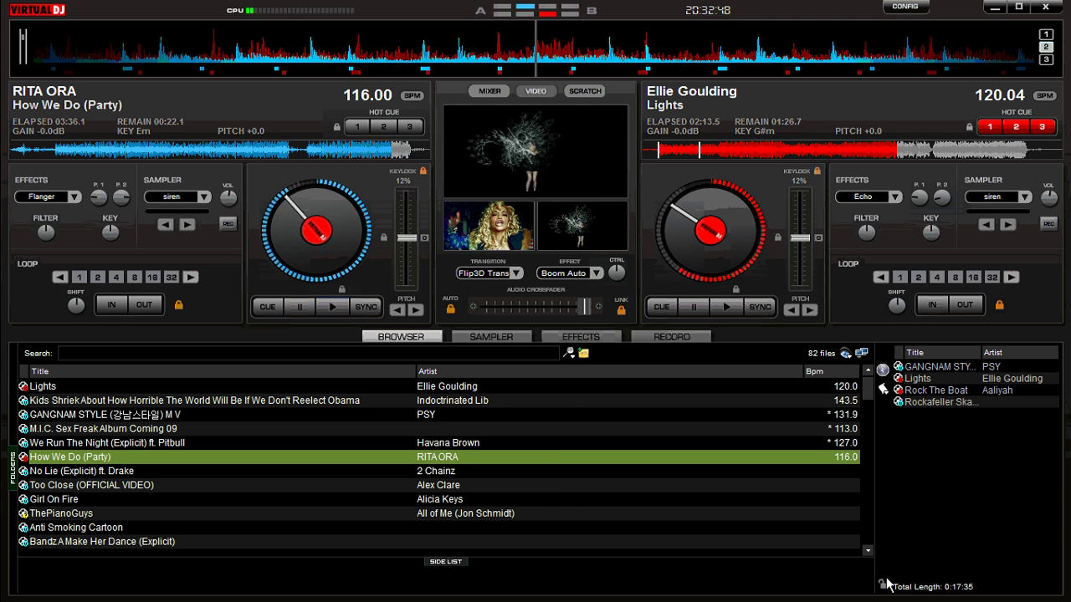
click(885, 584)
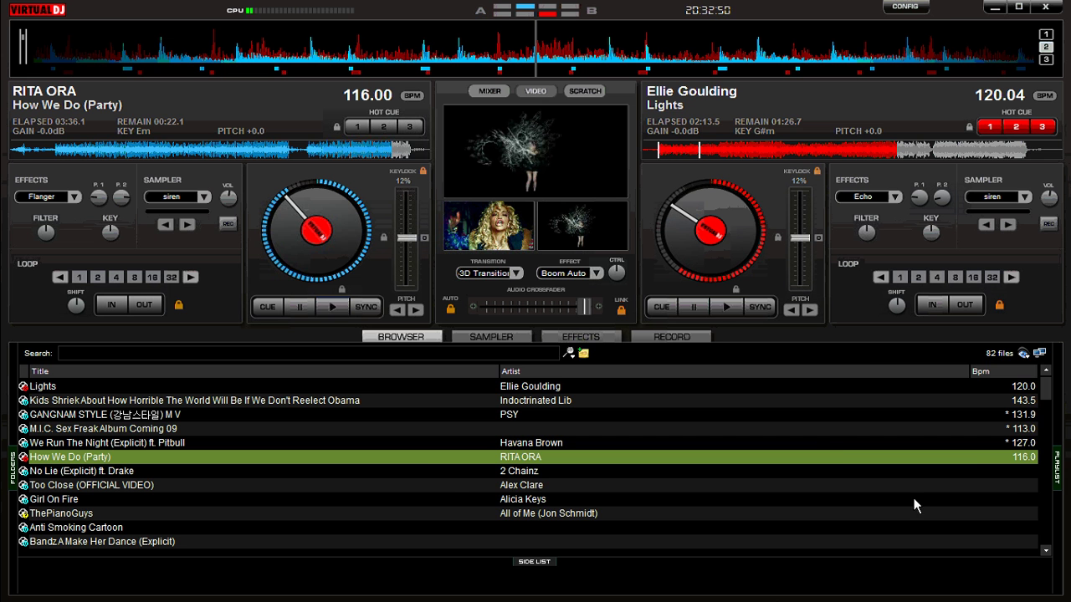
mouse_move(1066, 456)
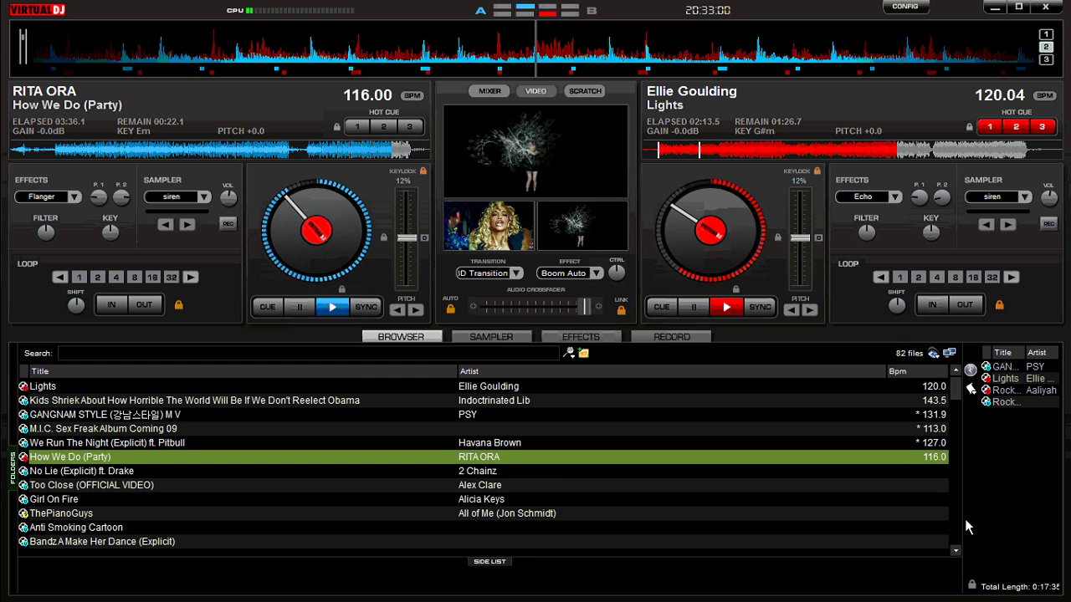
mouse_move(1006, 515)
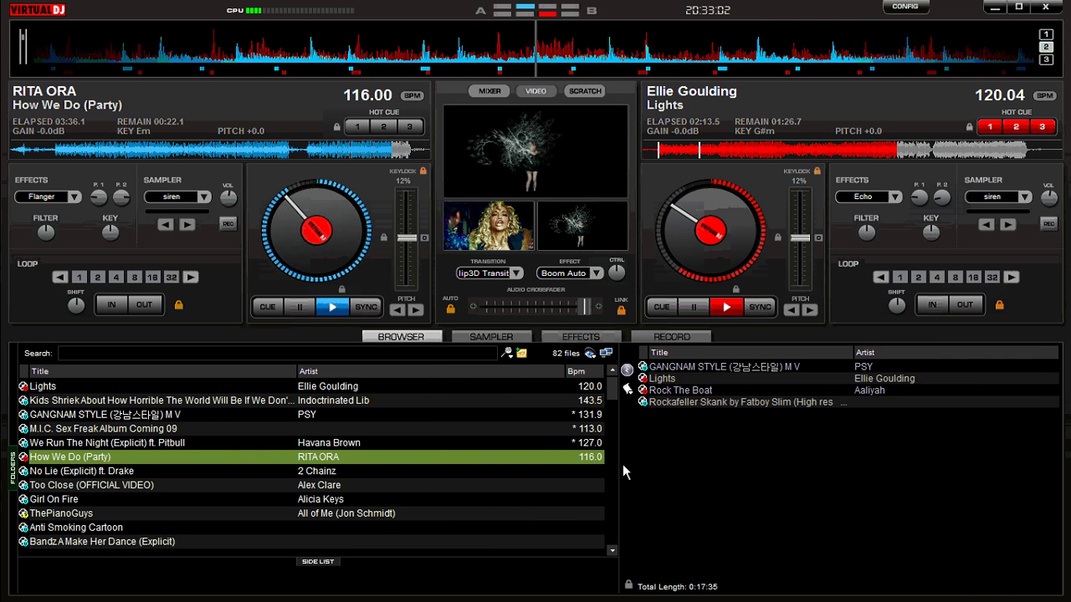
drag(876, 464, 846, 457)
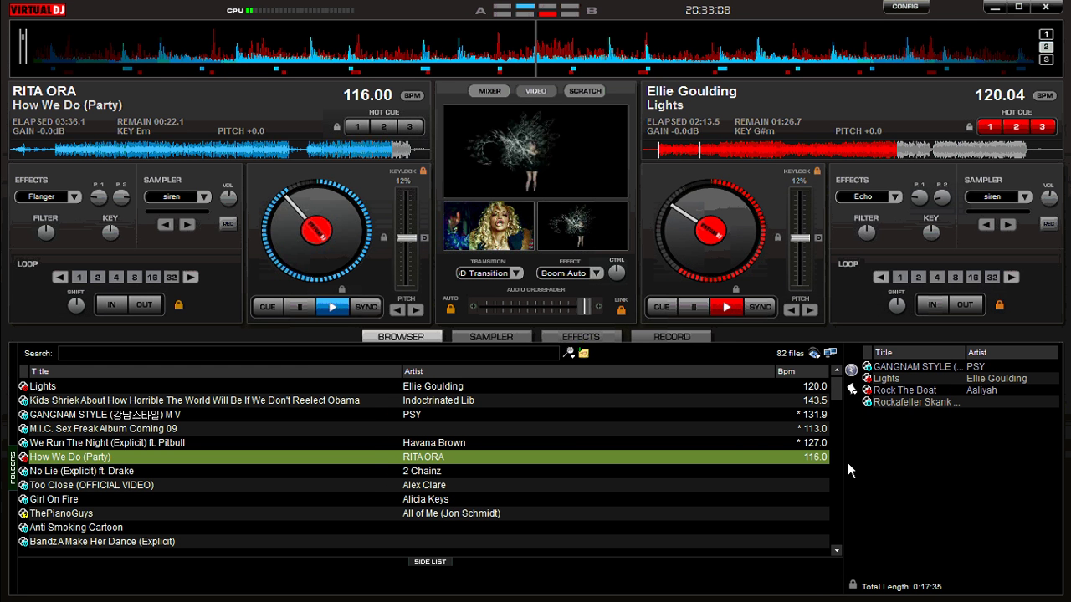
Examine the playlist's automix options and the available automix types, leaving them as they are
click(854, 394)
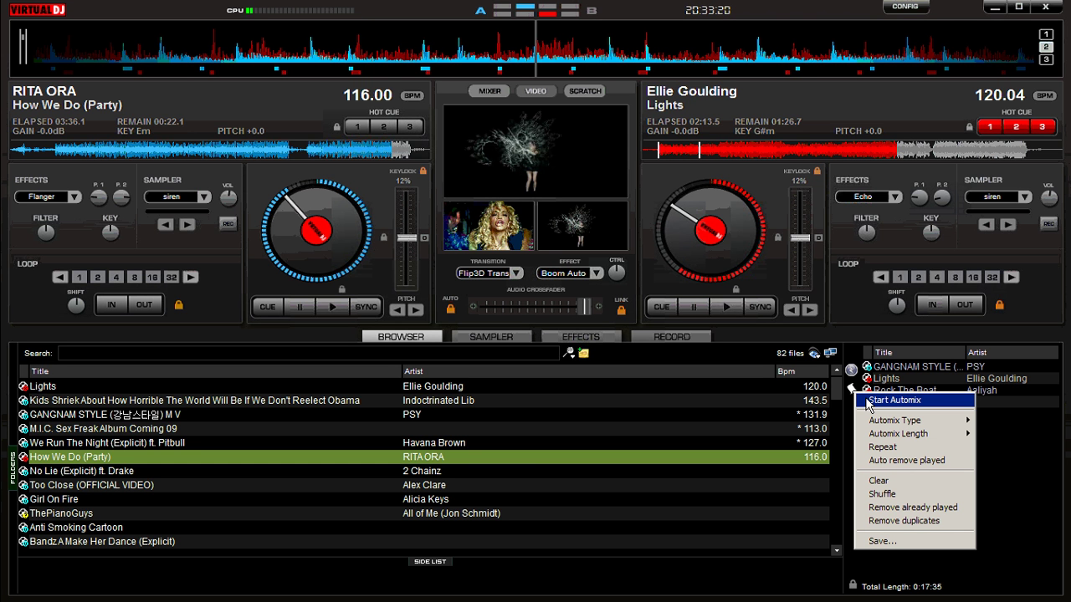
mouse_move(871, 421)
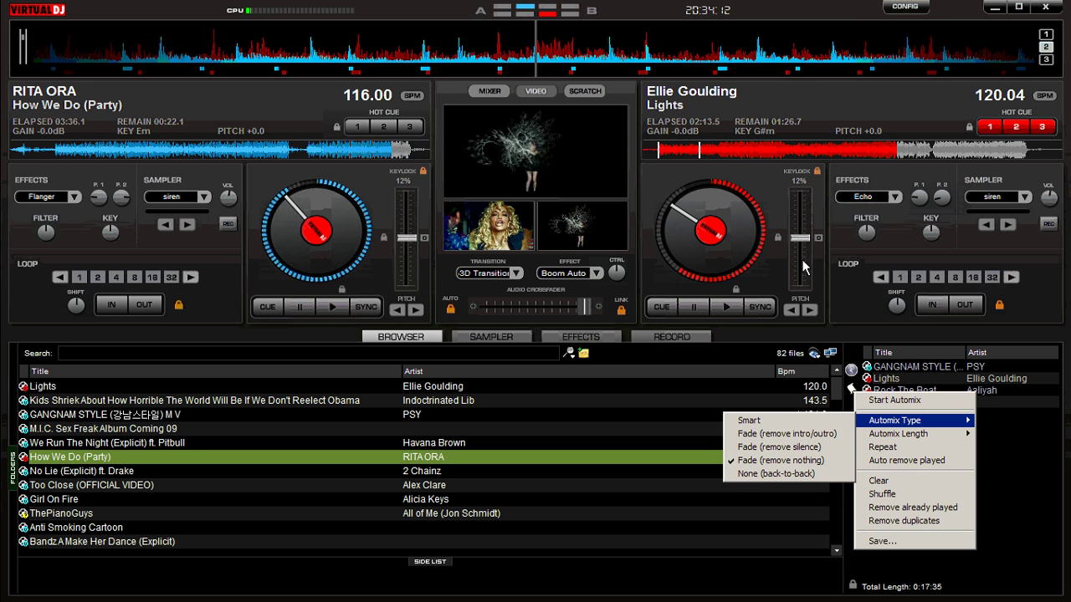
click(778, 253)
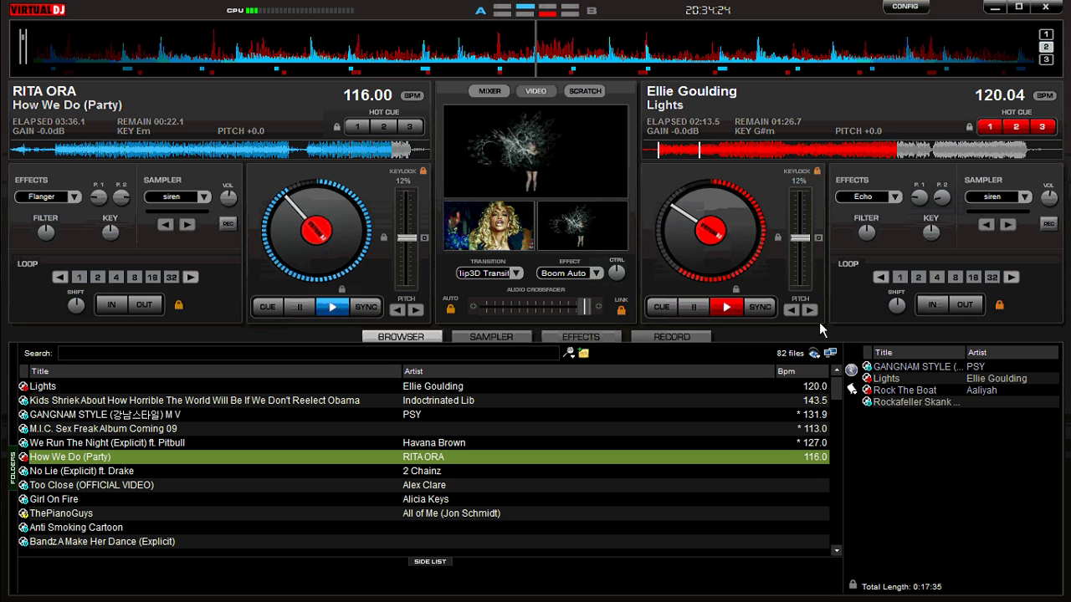
Load GANGNAM STYLE and Lights from the playlist onto the first deck, and start the automix with Rock The Boat
double_click(928, 368)
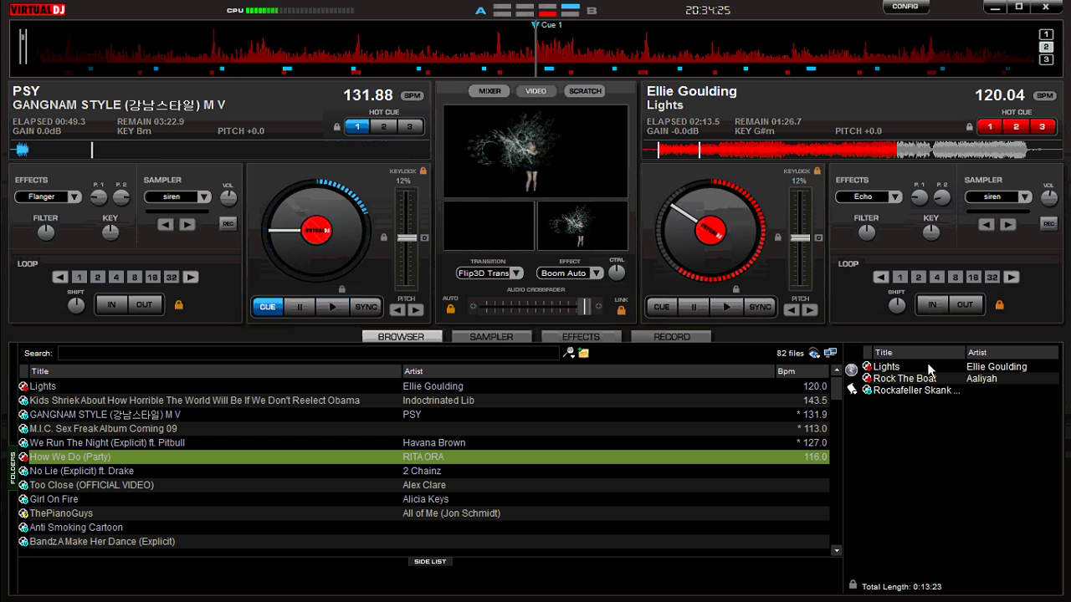
double_click(885, 368)
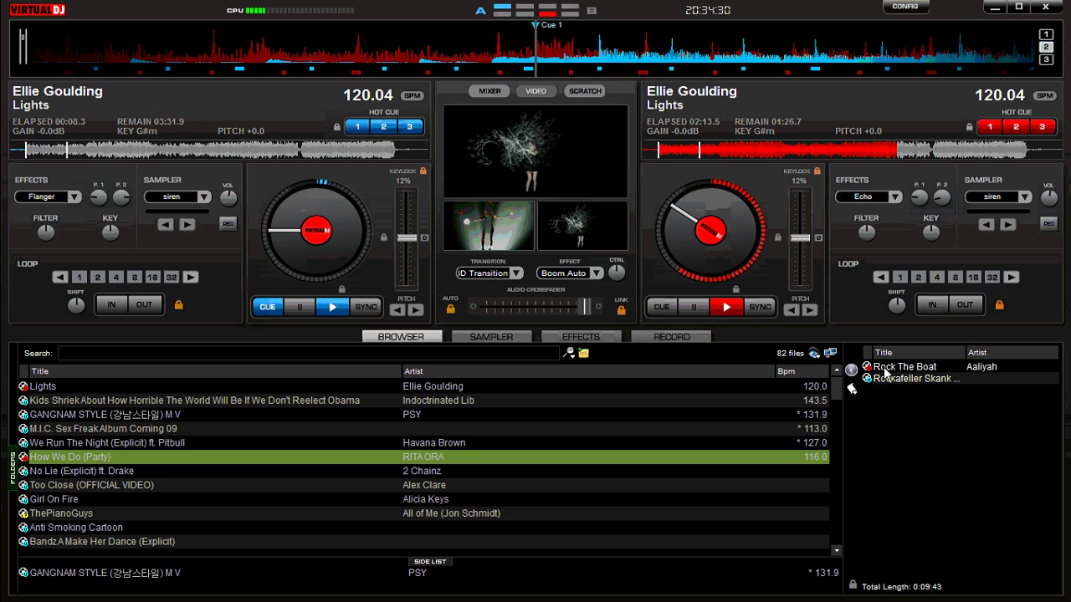
click(850, 370)
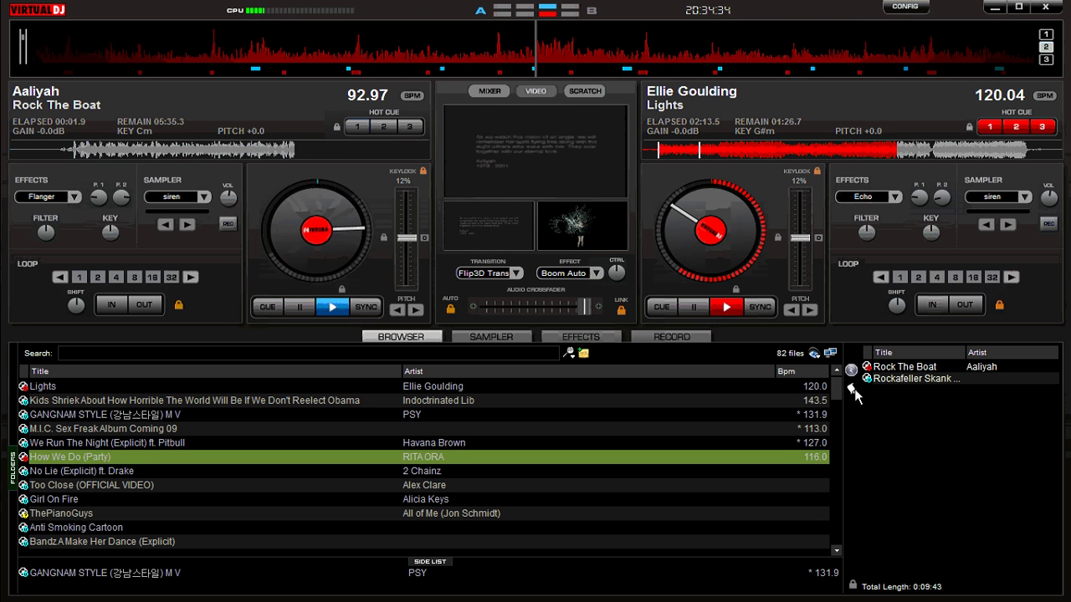
right_click(853, 388)
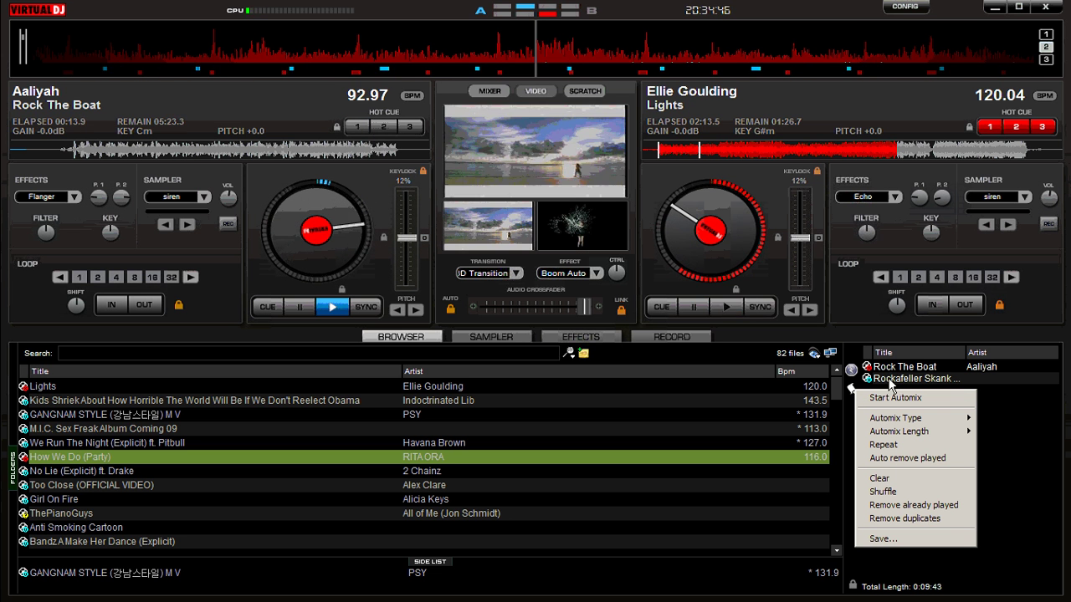
click(887, 397)
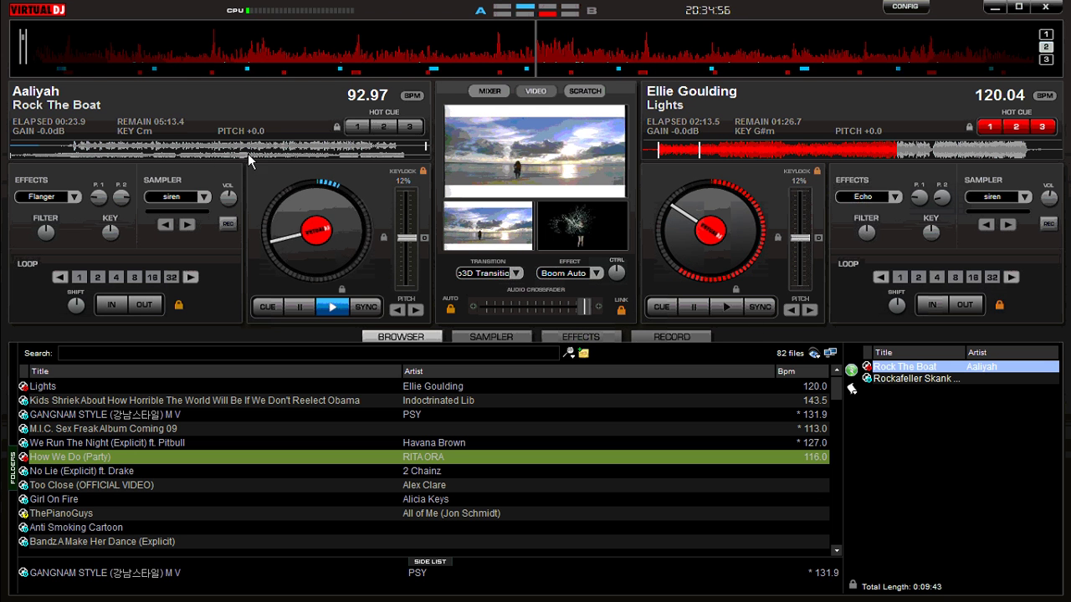
Skip near the end of Rock The Boat to test the automix, and seek through Rockafeller Skank back to its beginning
click(325, 155)
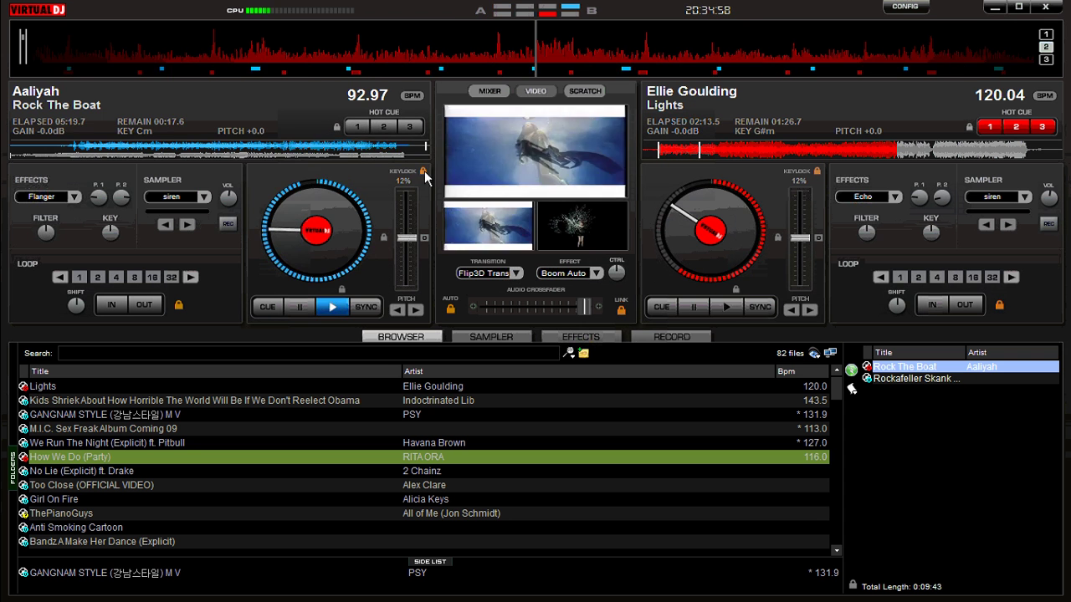
click(263, 152)
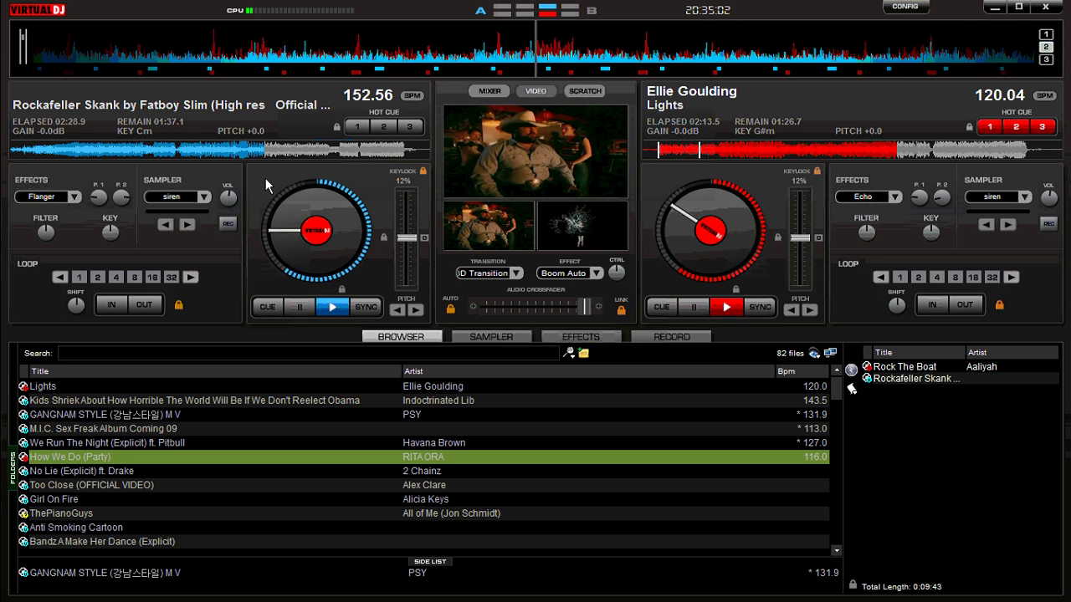
click(294, 151)
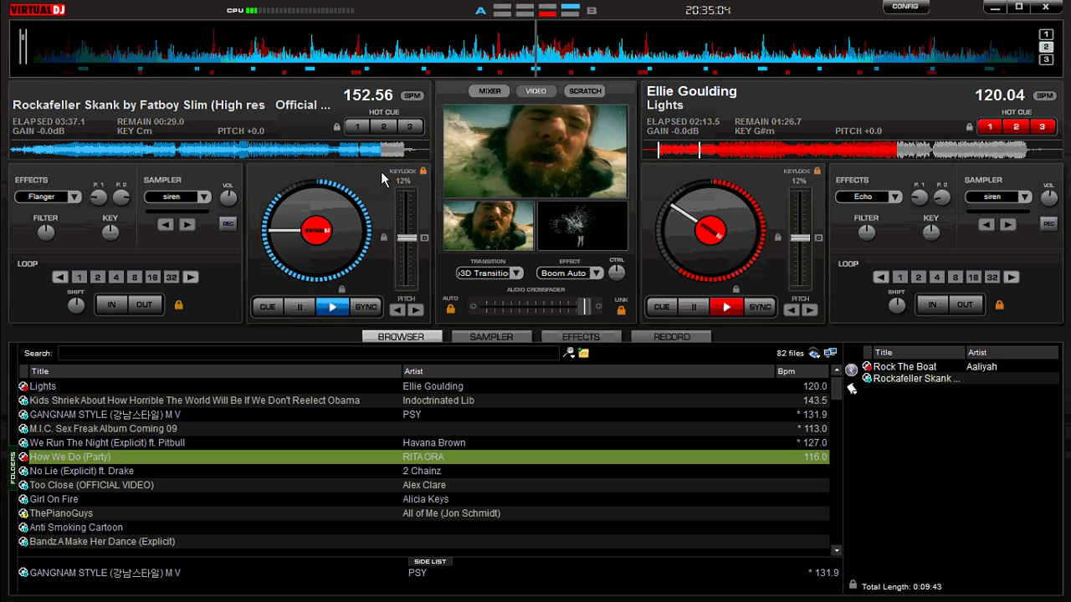
click(166, 150)
click(11, 149)
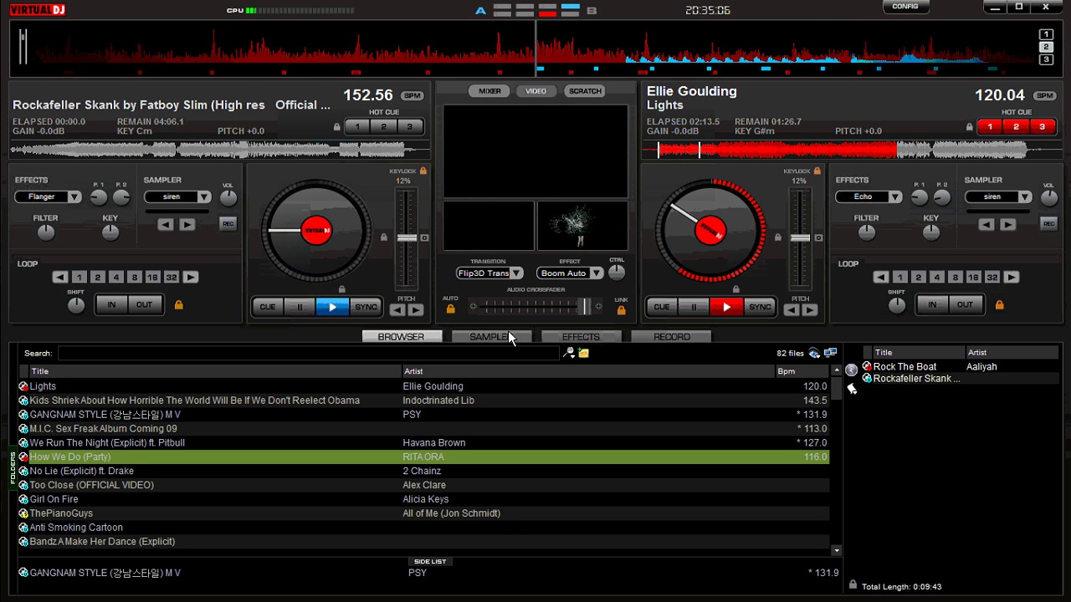
Load Rock The Boat from the playlist, restart the automix, and skip close to the end of Rockafeller Skank
click(892, 373)
double_click(892, 373)
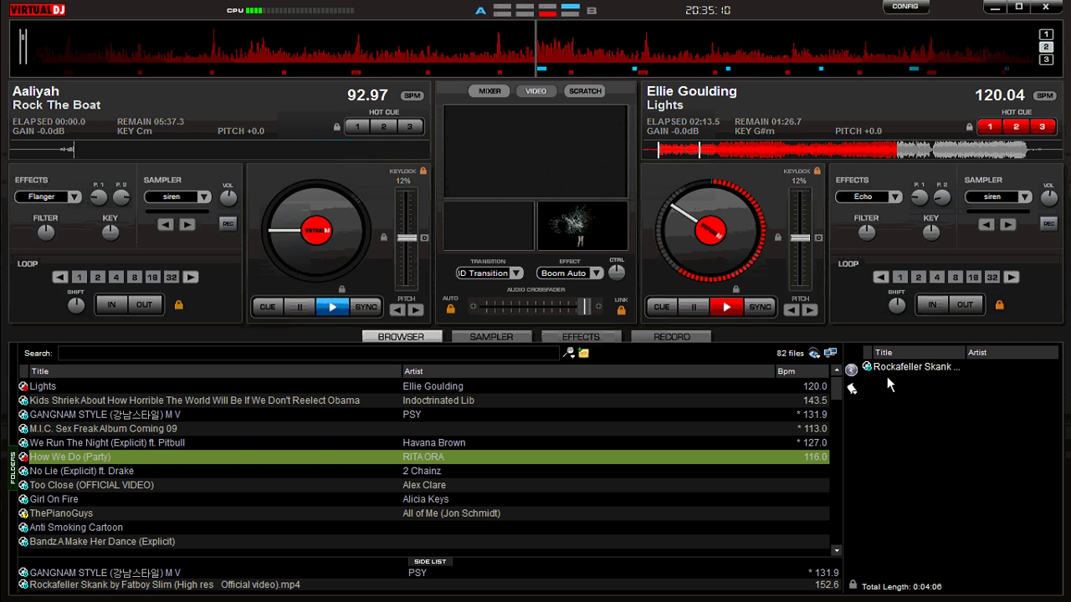
click(850, 369)
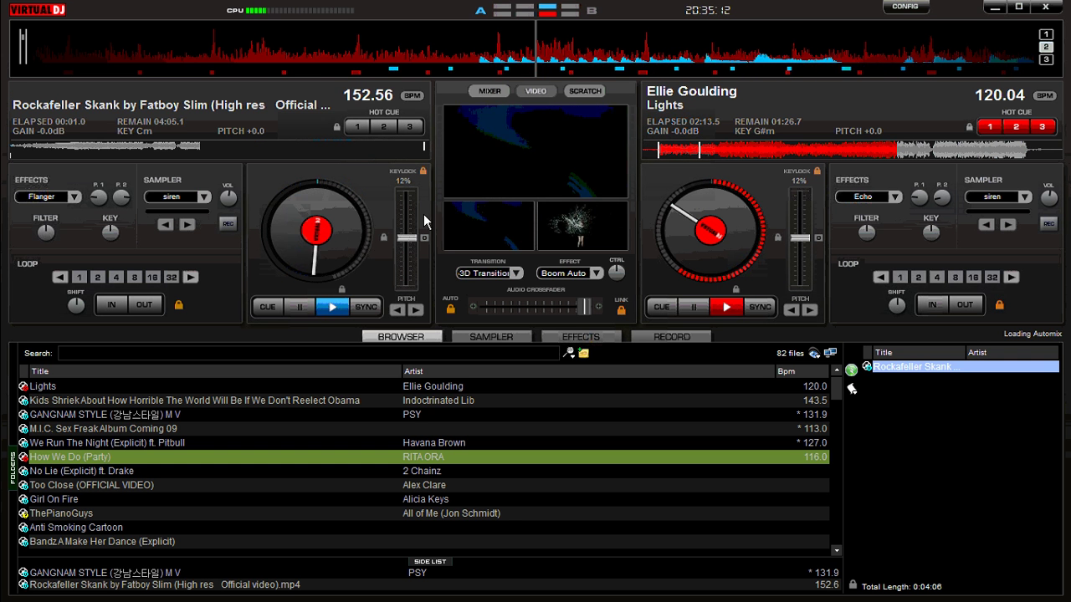
click(398, 150)
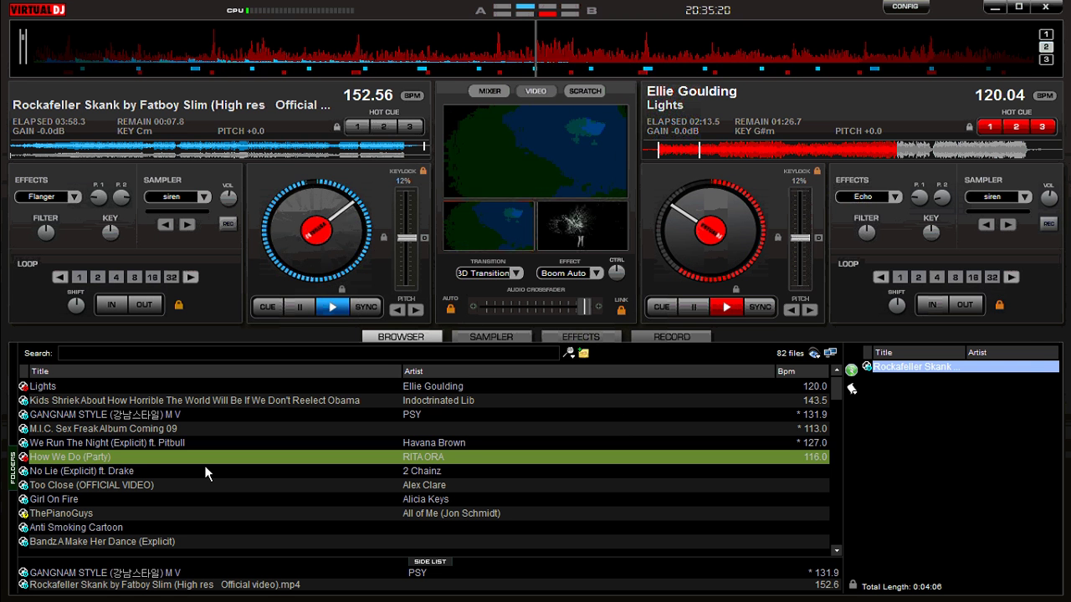
Add We Run The Night (Explicit) ft. Pitbull to the automix playlist, and review the available video transitions without changing the selected one
click(139, 441)
drag(927, 410, 929, 410)
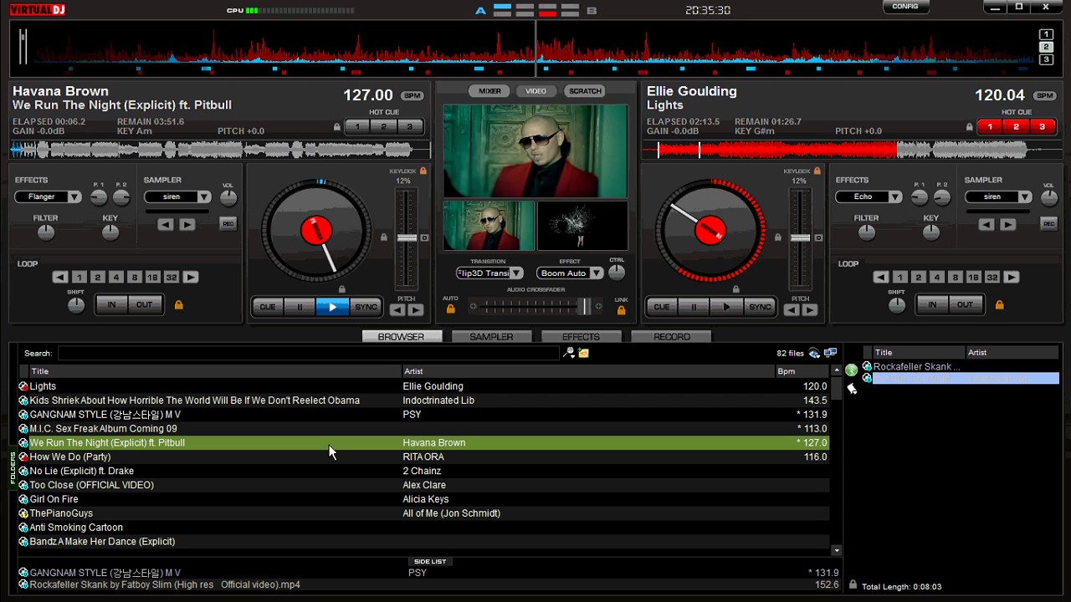
click(506, 277)
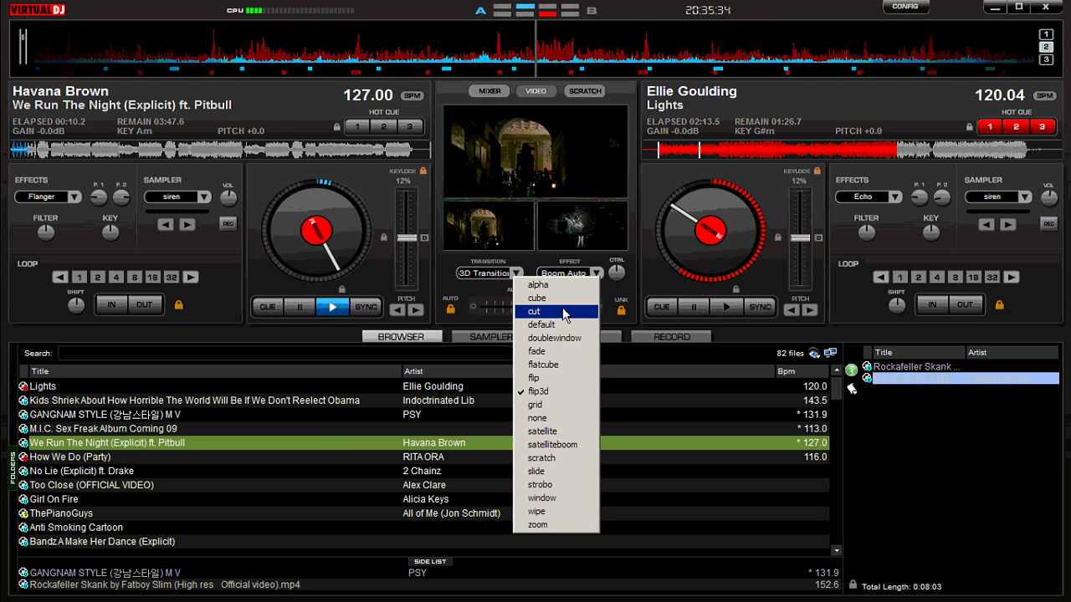
click(462, 298)
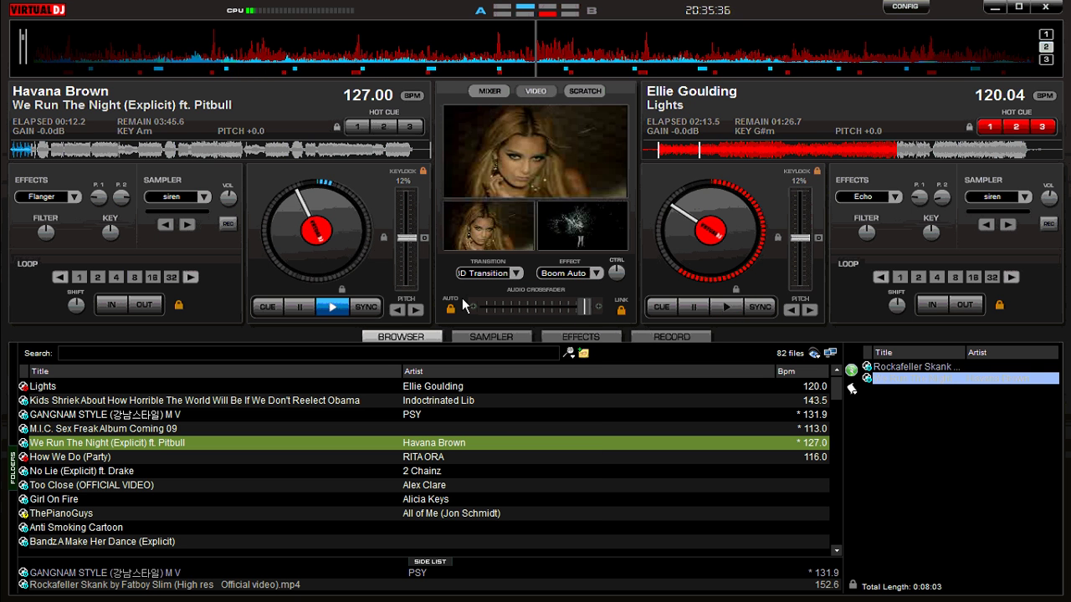